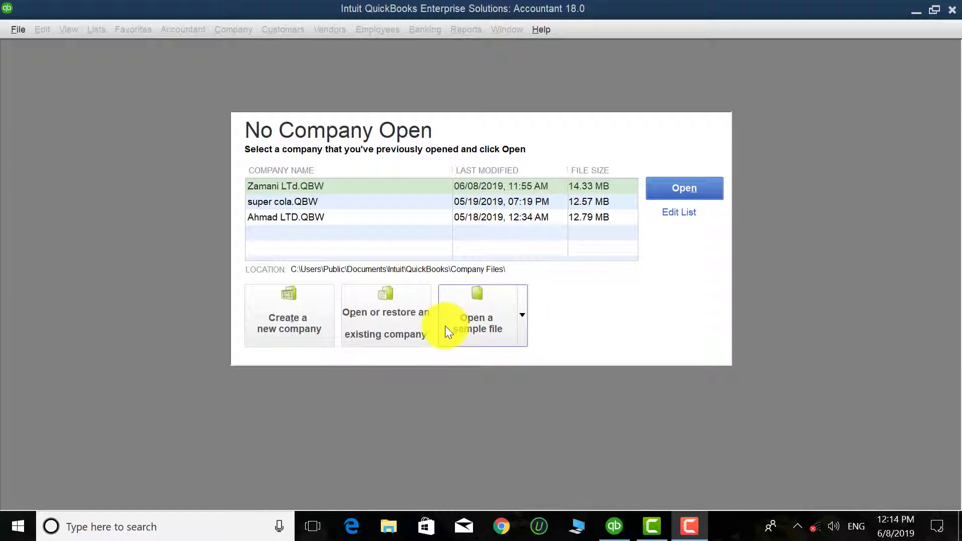
# Step: Look through the sample file list without choosing one, then start a new company file
pyautogui.click(522, 316)
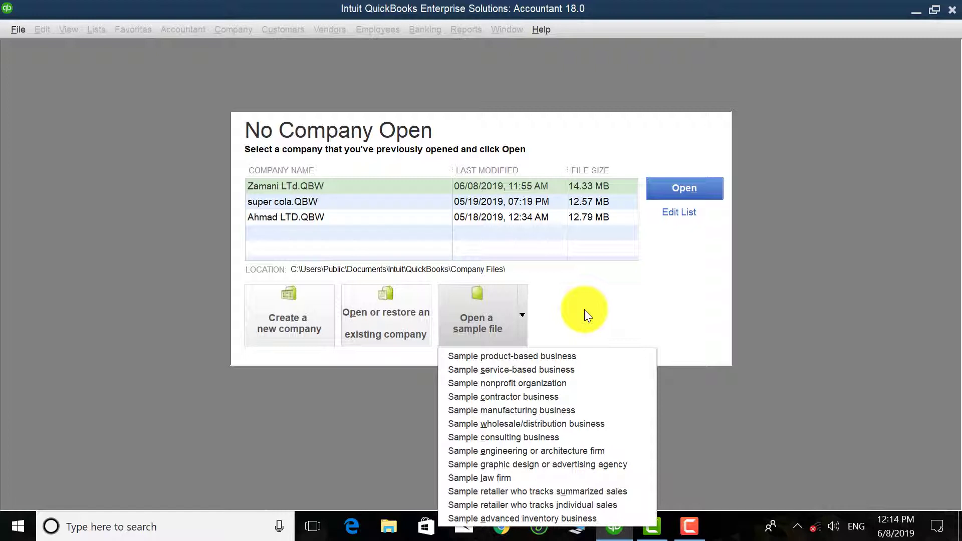
pyautogui.click(584, 309)
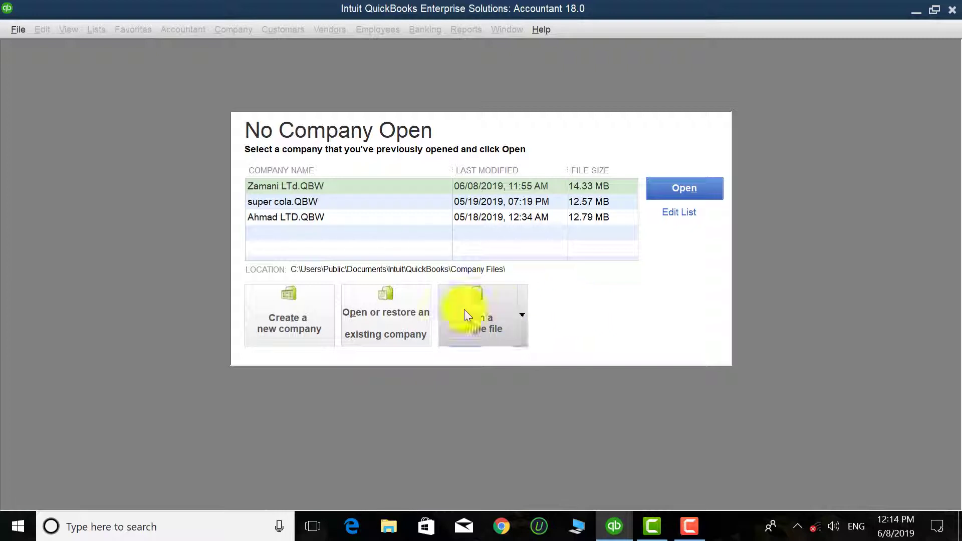
pyautogui.click(289, 301)
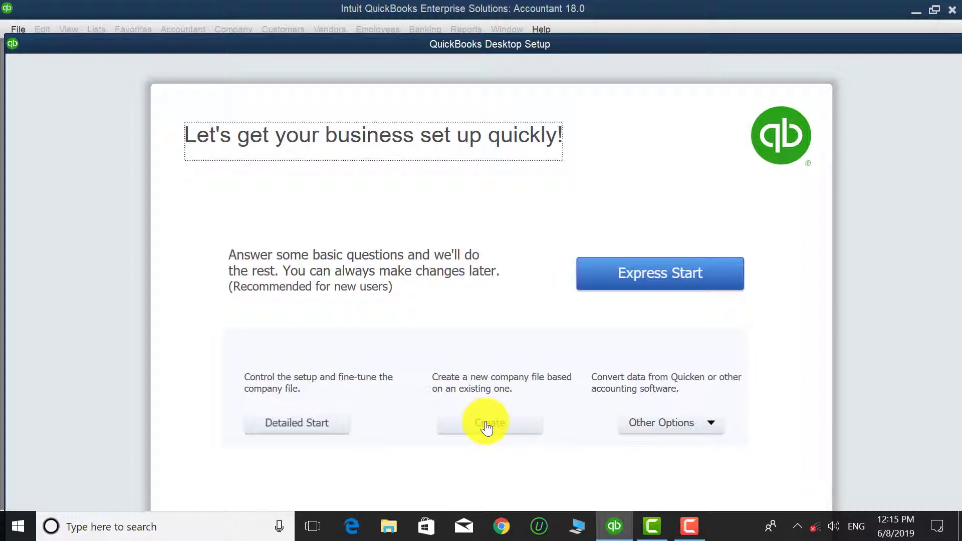
# Step: From Other Options, choose the Detailed Start setup path
pyautogui.click(713, 422)
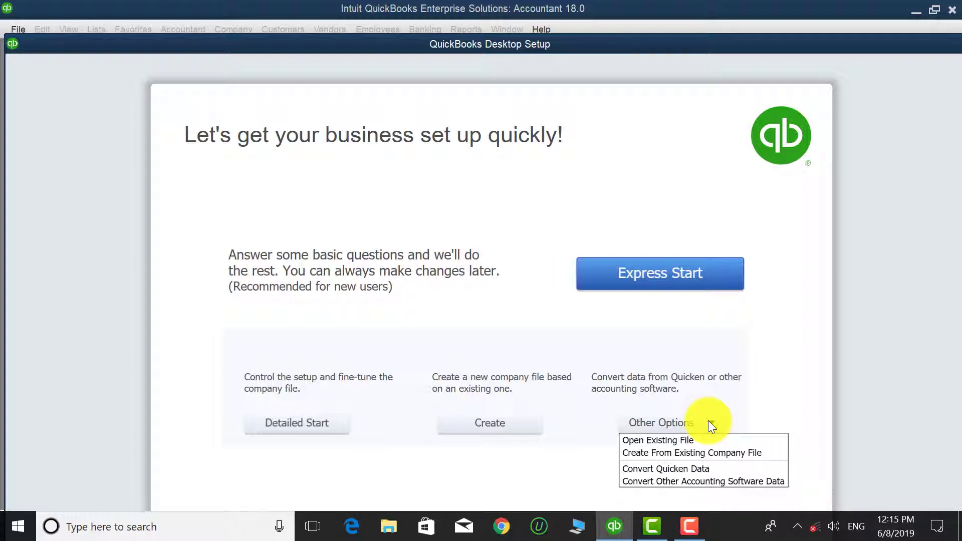
pyautogui.click(641, 445)
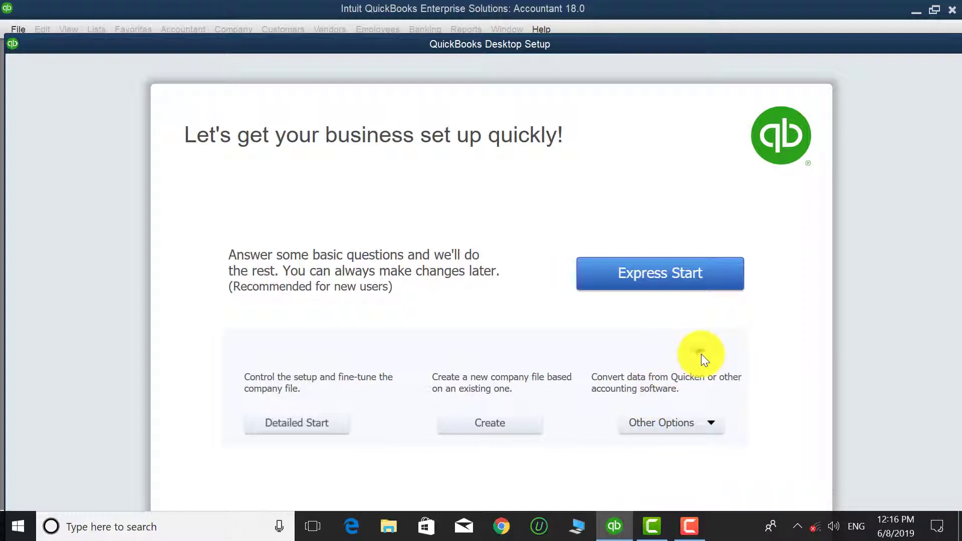
pyautogui.click(294, 426)
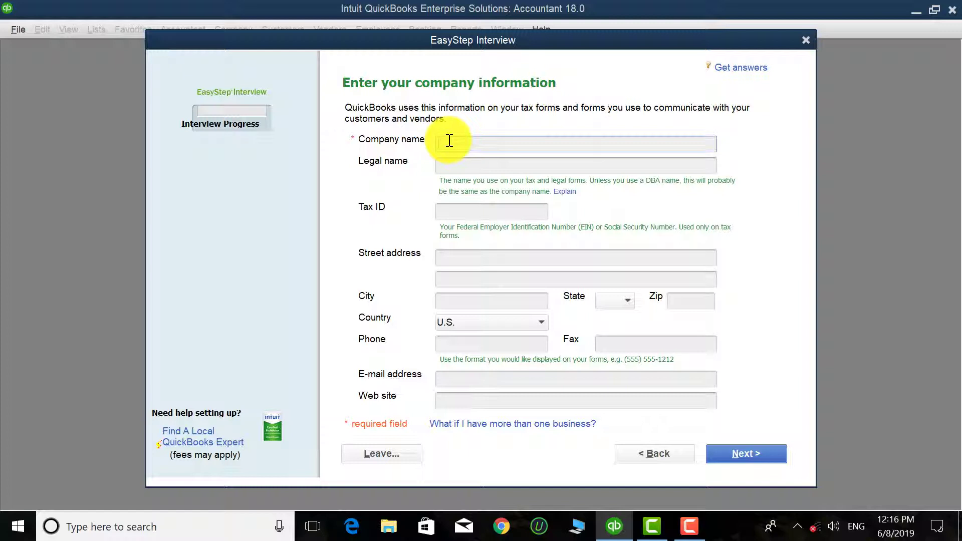
# Step: Enter 'Ahmad LTD' as the company name and copy it into Legal name
pyautogui.write('Ahmad')
pyautogui.write('LTD')
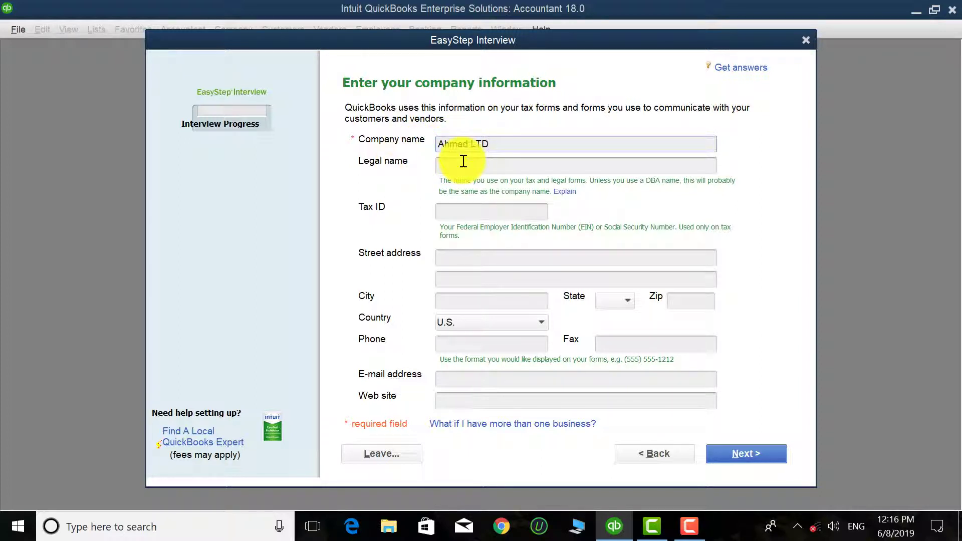
pyautogui.moveTo(497, 144); pyautogui.dragTo(375, 140)
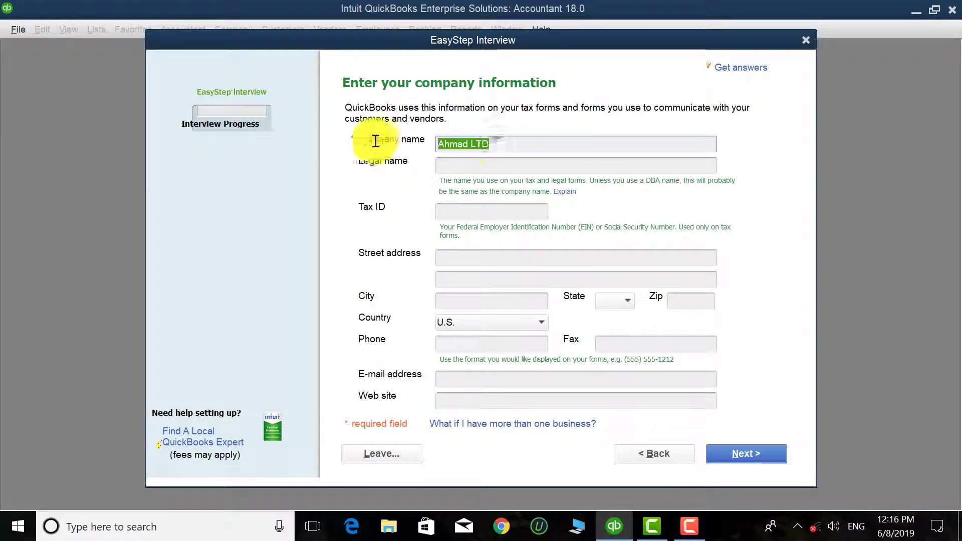
pyautogui.rightClick(456, 141)
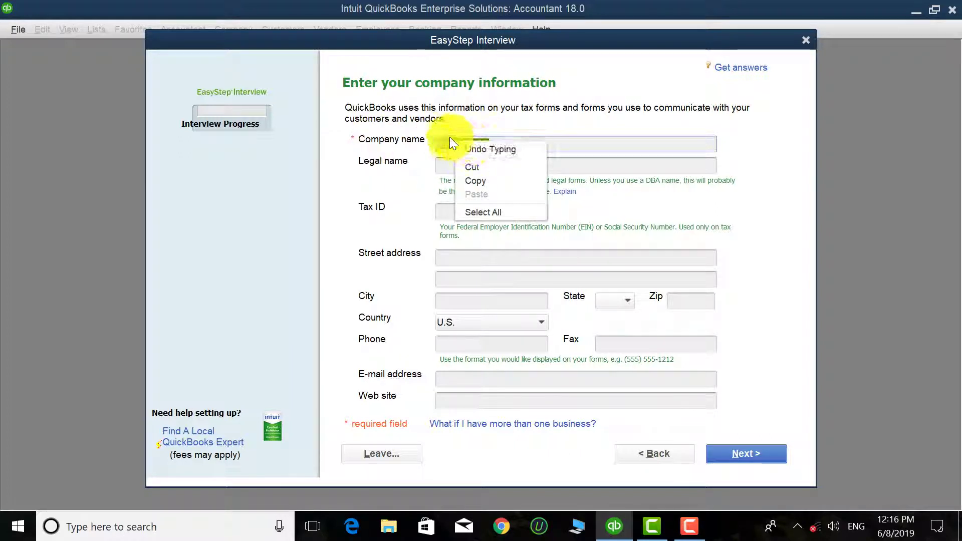
pyautogui.click(476, 180)
pyautogui.click(465, 161)
pyautogui.rightClick(467, 161)
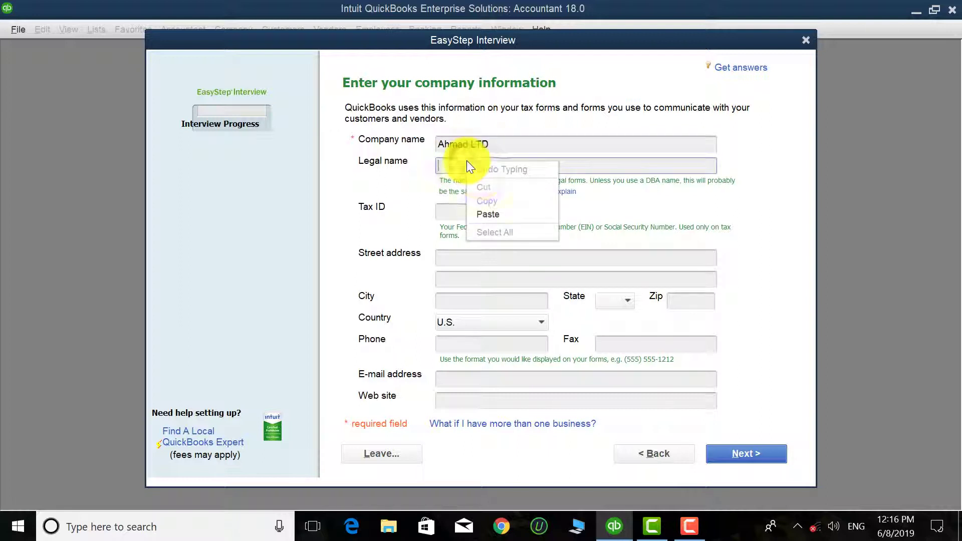
pyautogui.click(494, 214)
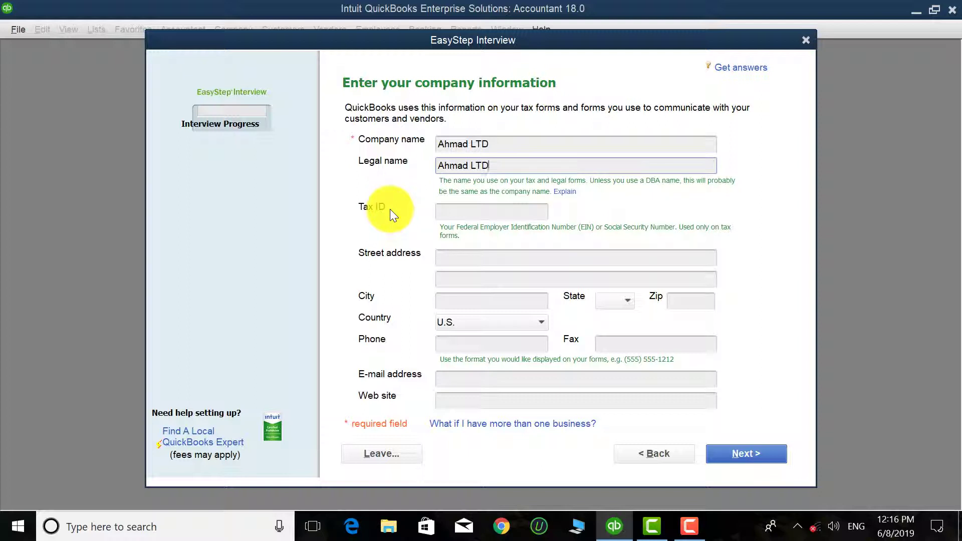
# Step: Enter the company's street address line, correcting a typo
pyautogui.click(468, 207)
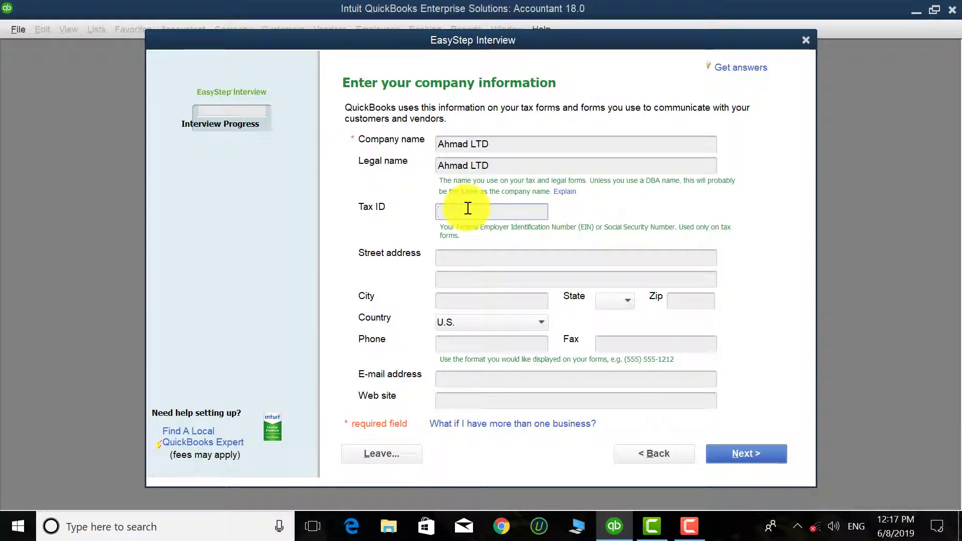
pyautogui.click(453, 255)
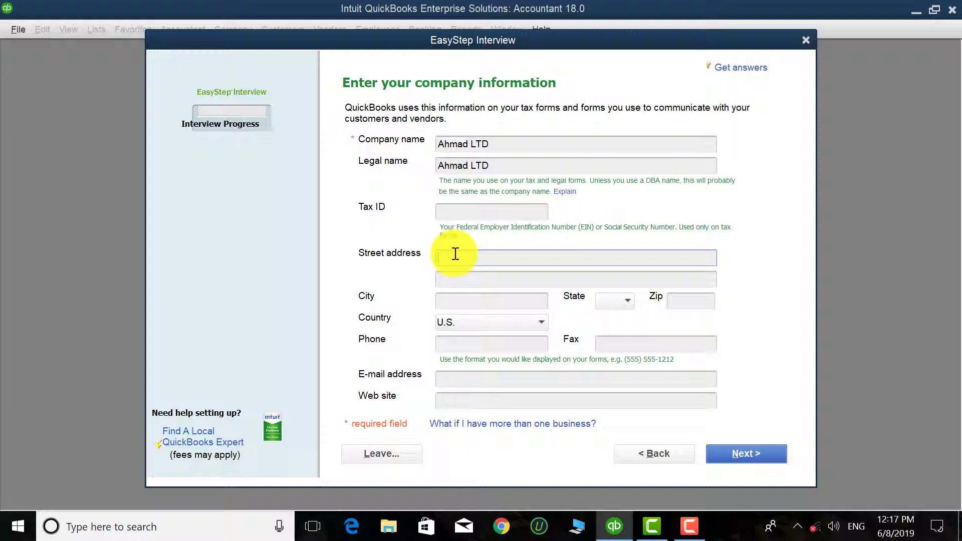
pyautogui.write('M')
pyautogui.write('ustafif')
pyautogui.press('BackSpace')
pyautogui.write('d')
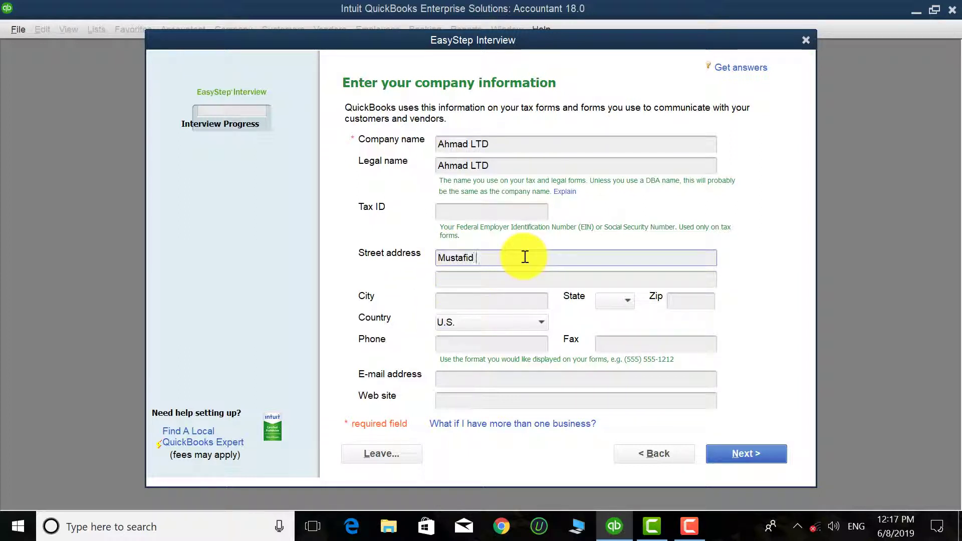
pyautogui.write(' herat')
# Step: Enter the company's city, leave the state blank, and set the country to Other
pyautogui.click(482, 301)
pyautogui.write('H')
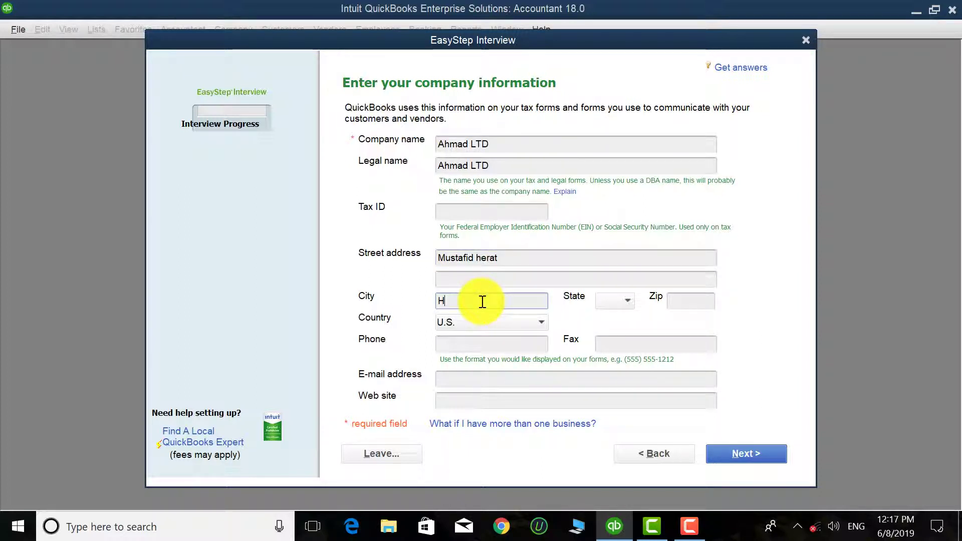
pyautogui.write('erat')
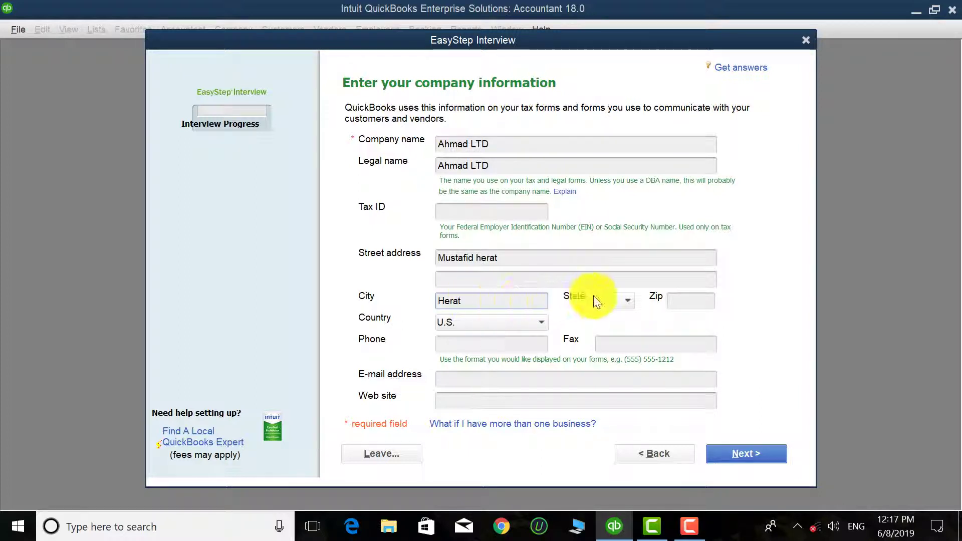
pyautogui.click(614, 299)
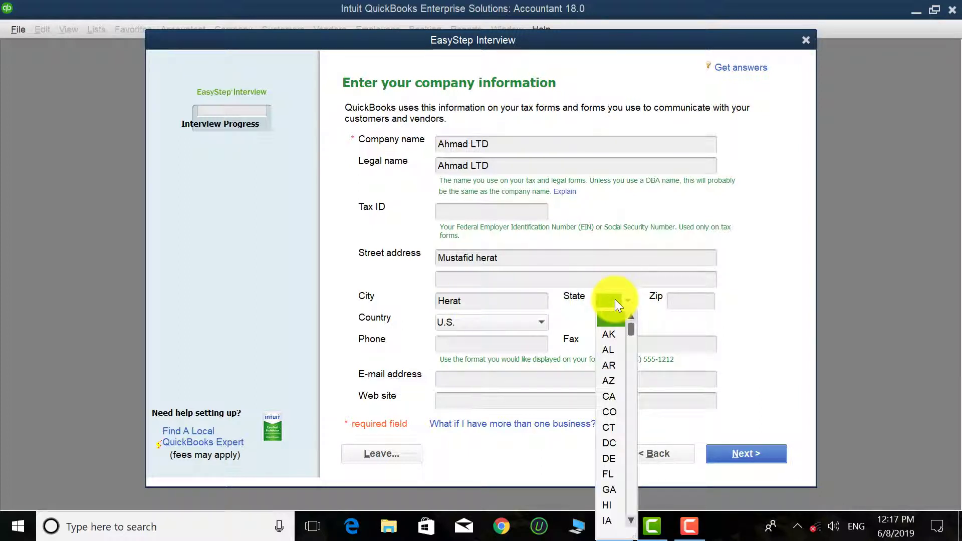
pyautogui.click(615, 296)
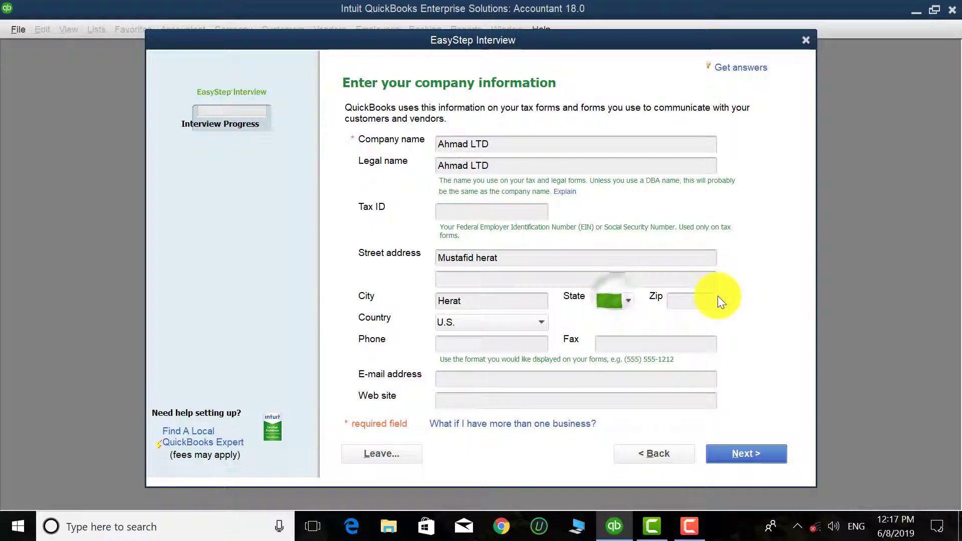
pyautogui.click(504, 323)
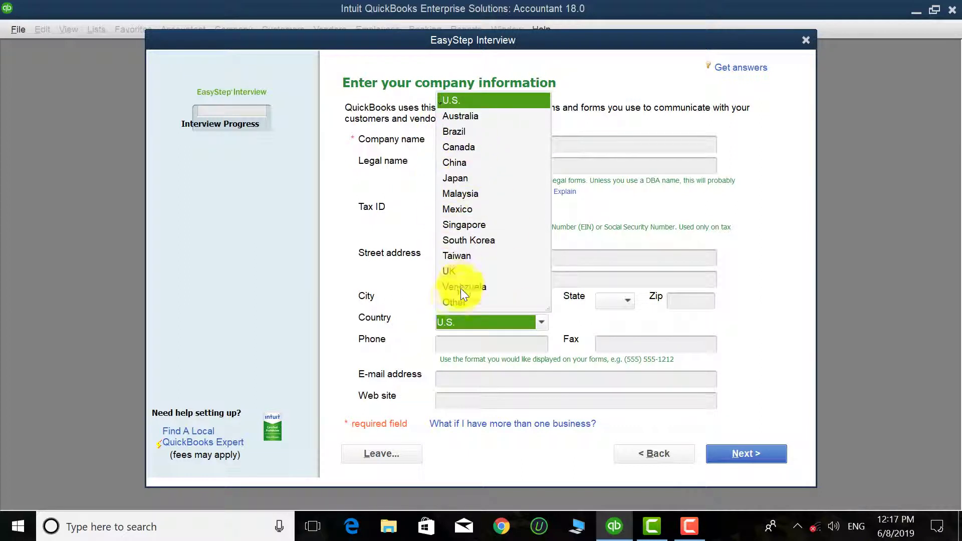
pyautogui.click(455, 302)
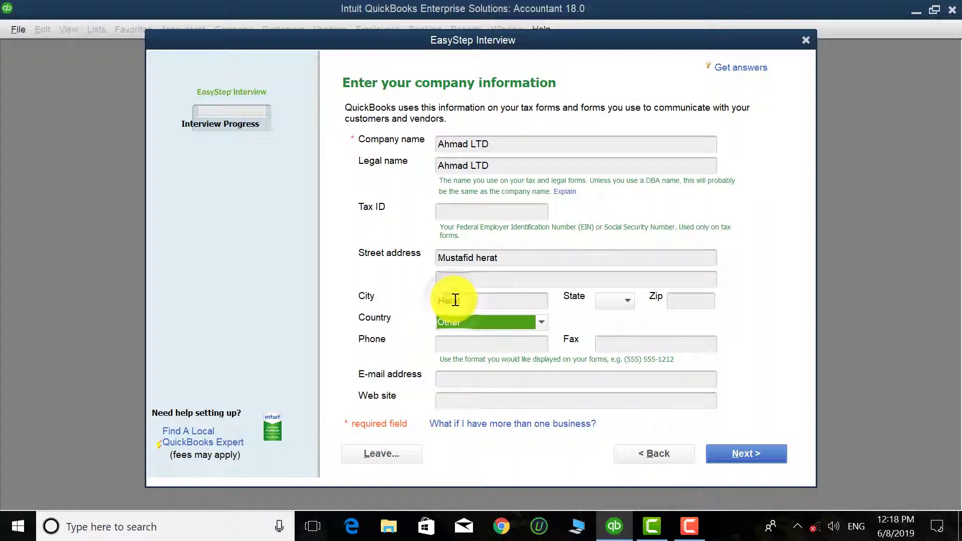
# Step: Fill in the company's phone number and e-mail address
pyautogui.click(489, 342)
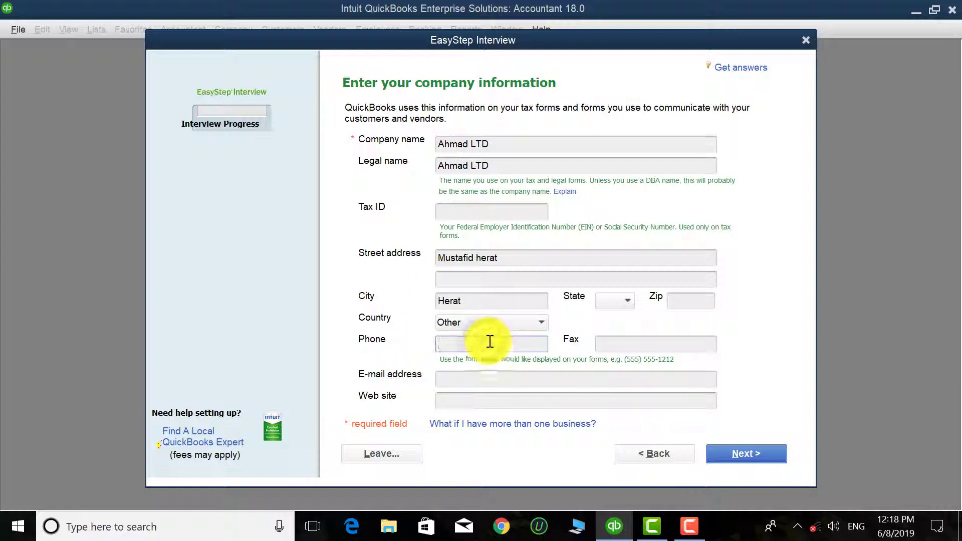
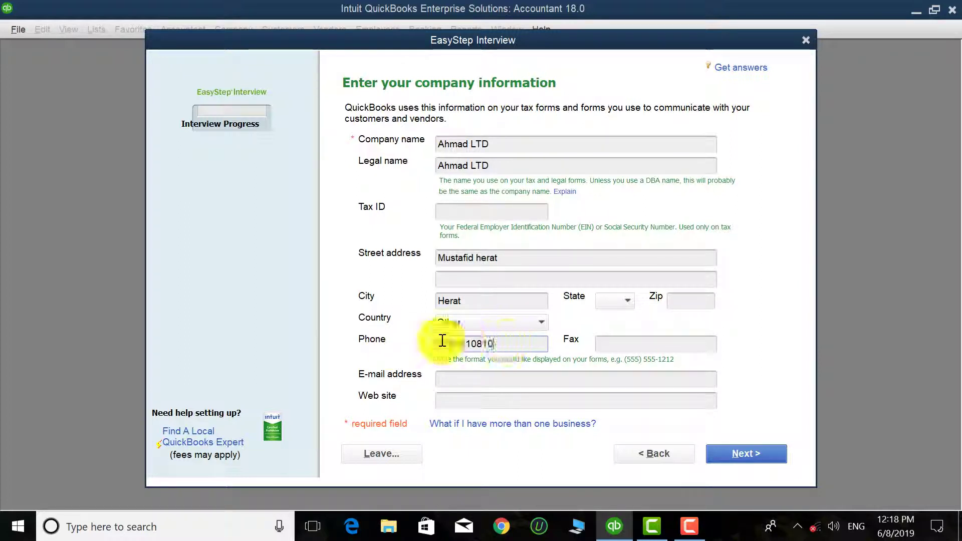
pyautogui.click(623, 341)
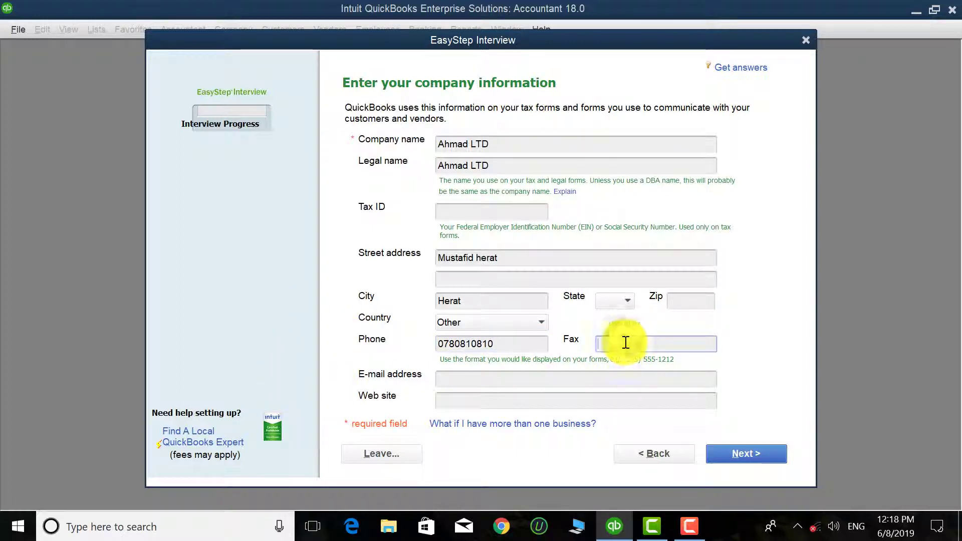
pyautogui.click(504, 380)
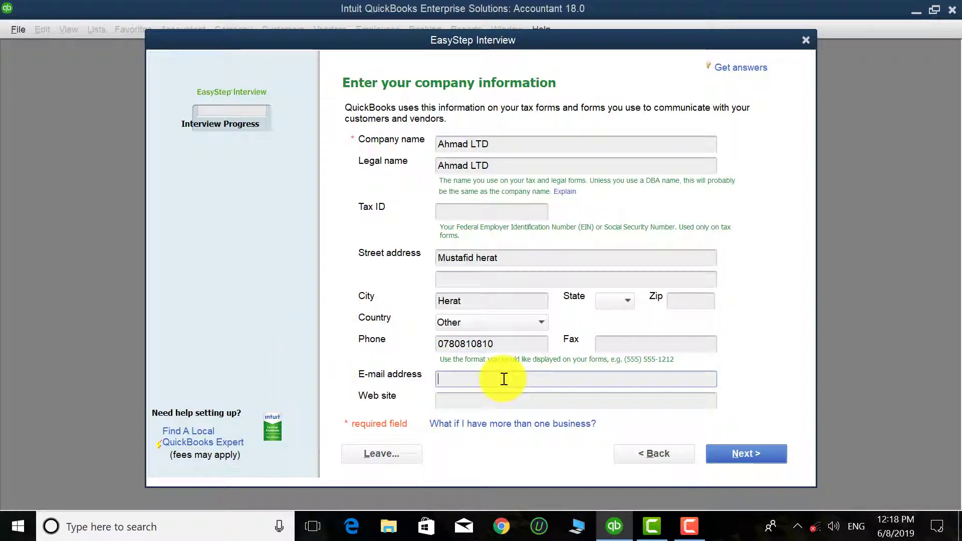
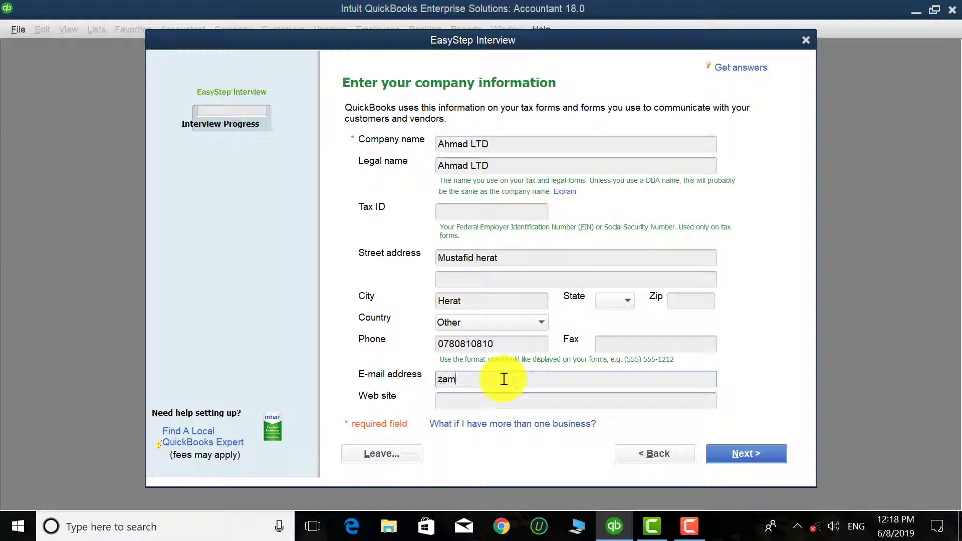
pyautogui.click(489, 406)
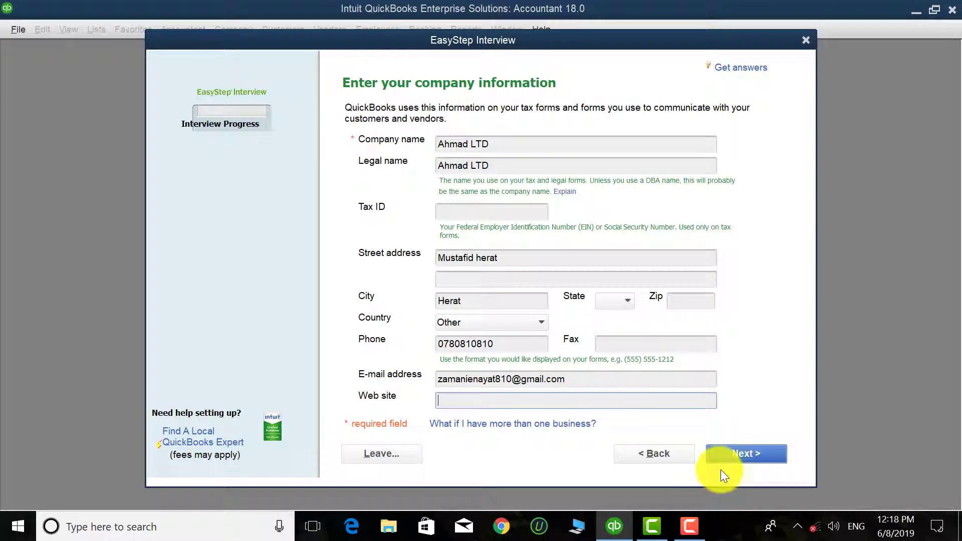
# Step: Scroll the industry list, keep Accounting or Bookkeeping selected, and continue
pyautogui.click(741, 455)
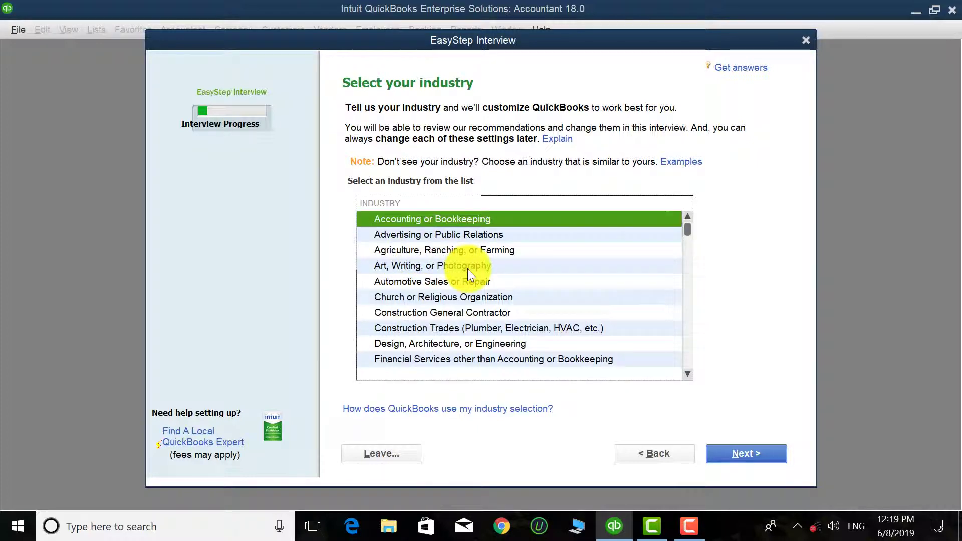
pyautogui.scroll(-6, 467, 268)
pyautogui.scroll(-2, 467, 269)
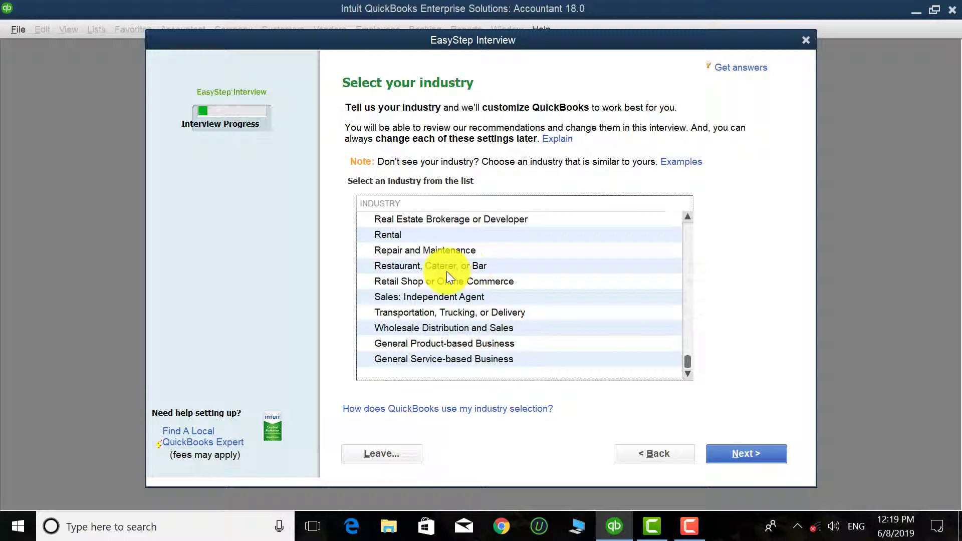
pyautogui.scroll(8, 446, 272)
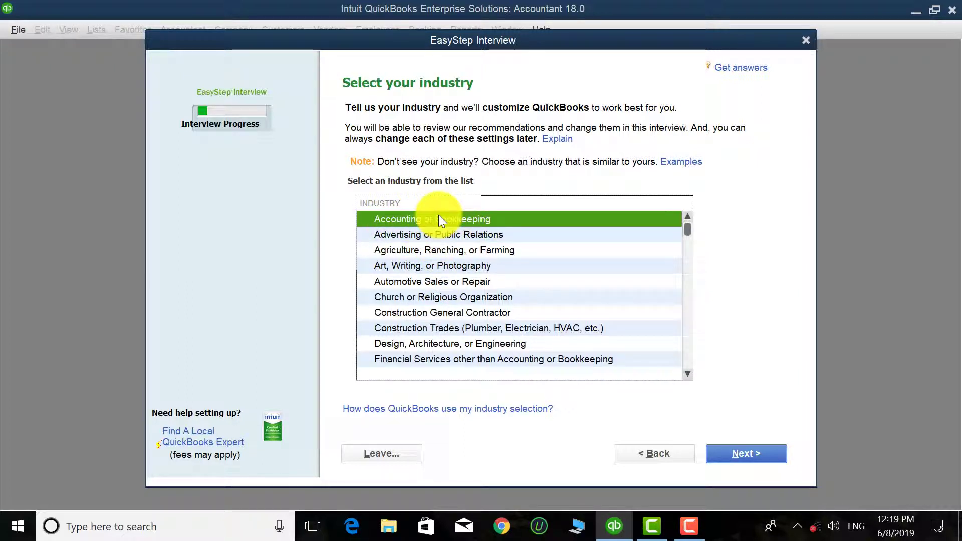
pyautogui.scroll(-3, 439, 219)
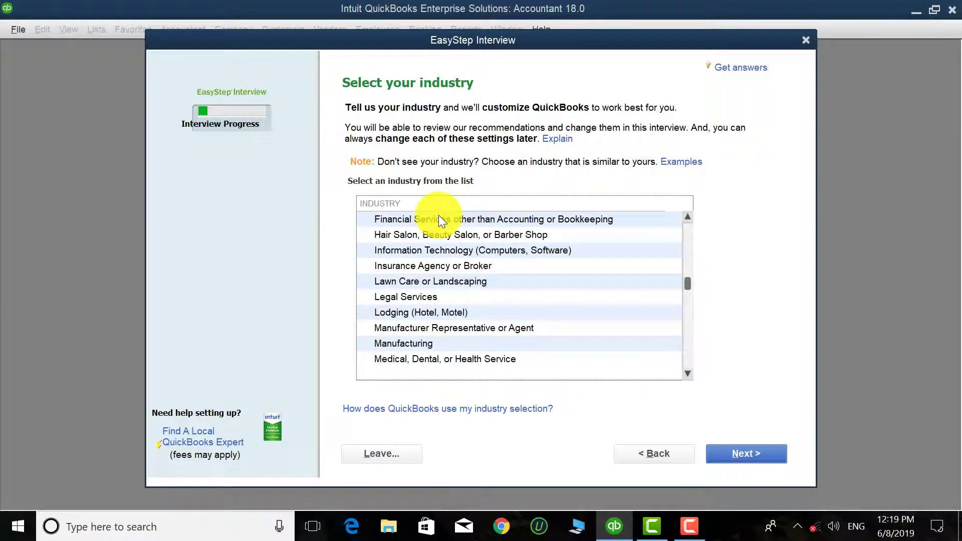
pyautogui.scroll(-3, 439, 220)
pyautogui.scroll(6, 438, 220)
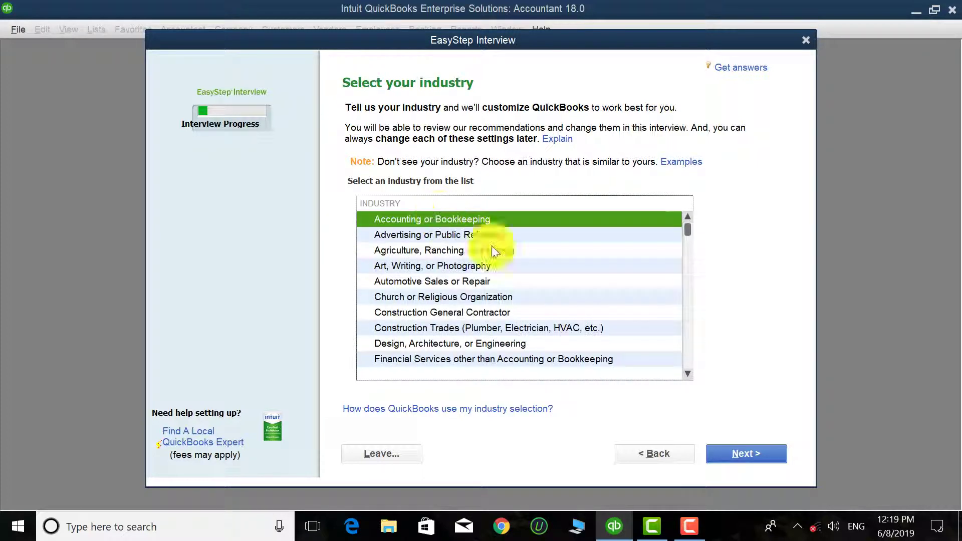
pyautogui.click(737, 451)
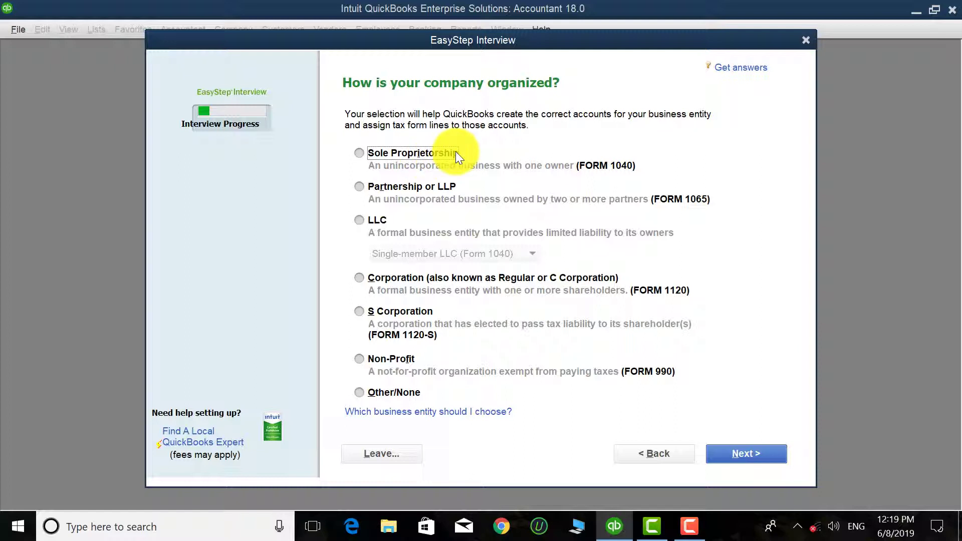
# Step: Choose Other/None as the business entity instead of Partnership or LLP, and continue
pyautogui.click(380, 186)
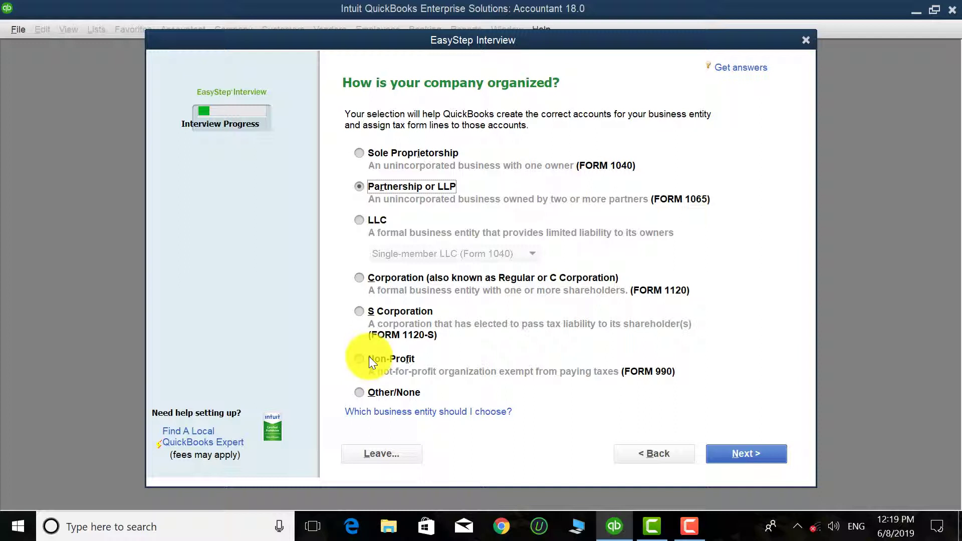
pyautogui.click(366, 392)
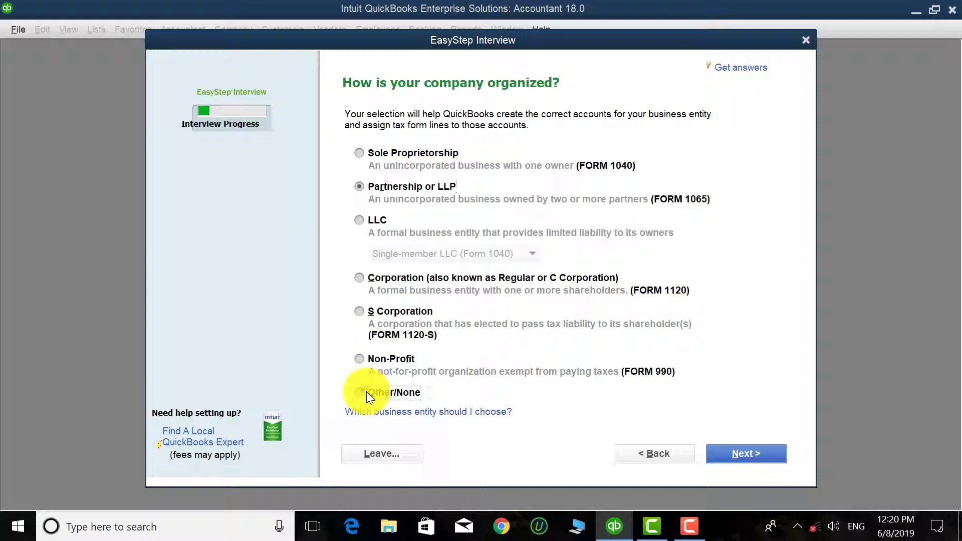
pyautogui.click(753, 453)
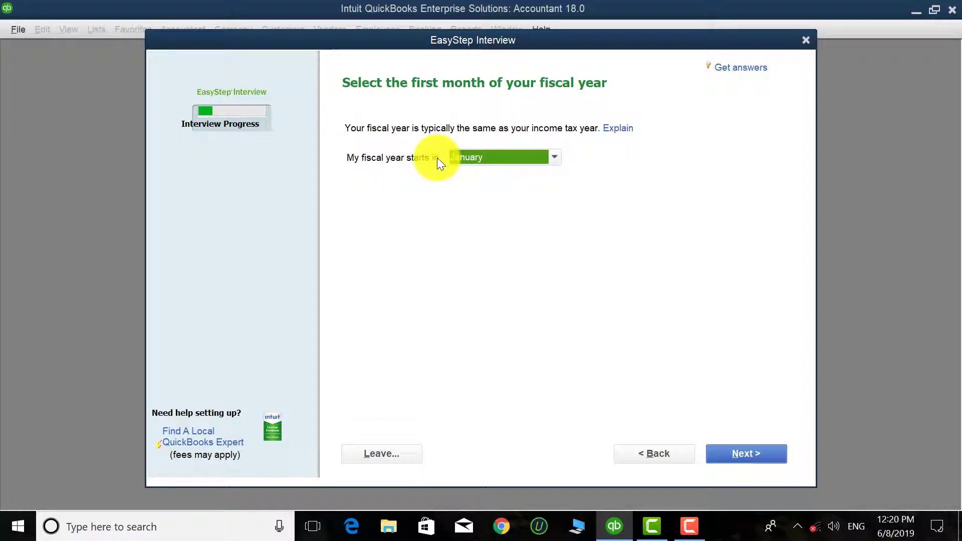
# Step: Set the fiscal year's first month to April
pyautogui.click(554, 157)
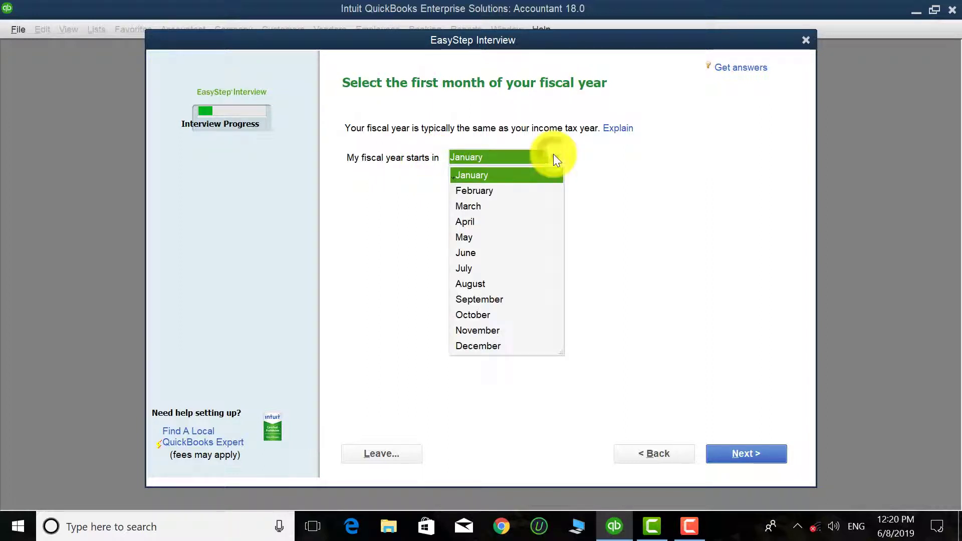
pyautogui.click(464, 221)
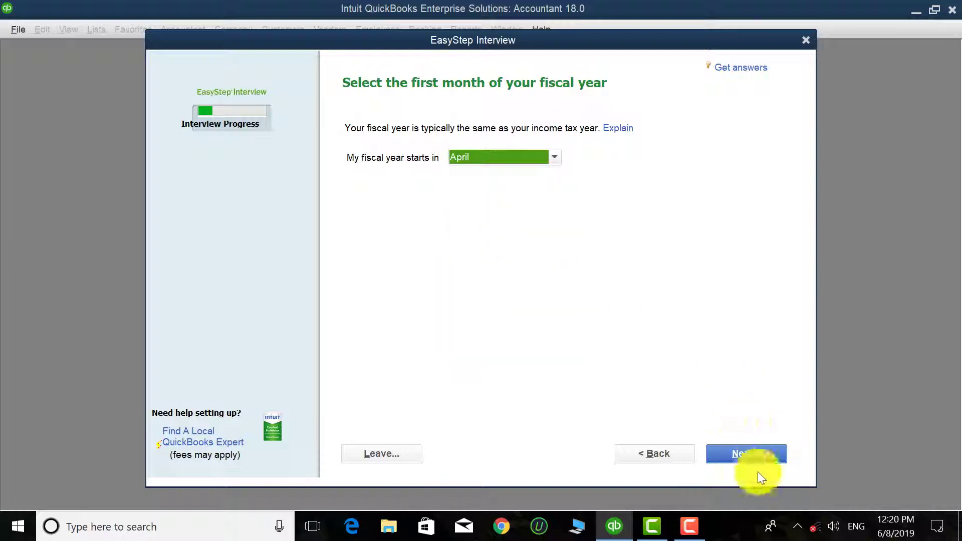
pyautogui.click(751, 455)
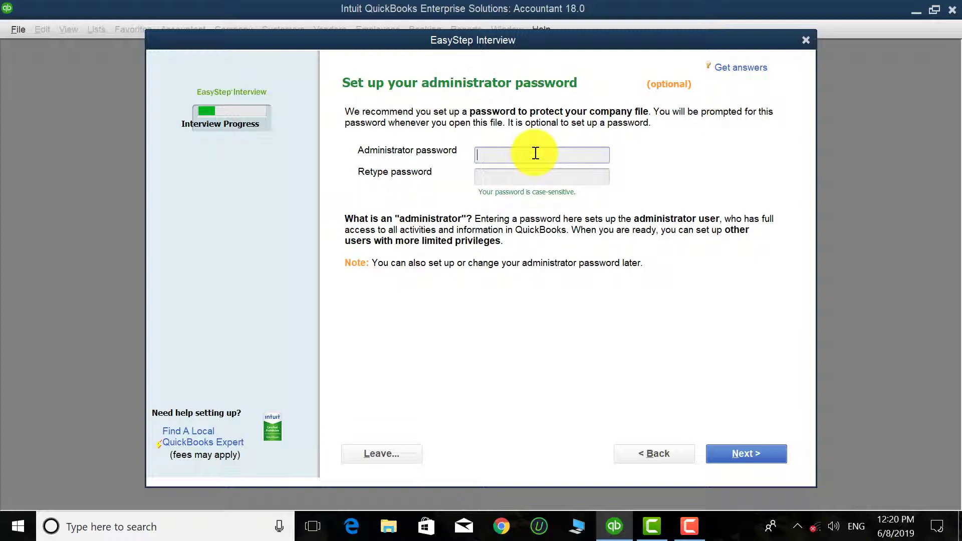
# Step: Enter and confirm the administrator password, then continue
pyautogui.write('••••••••')
pyautogui.click(514, 178)
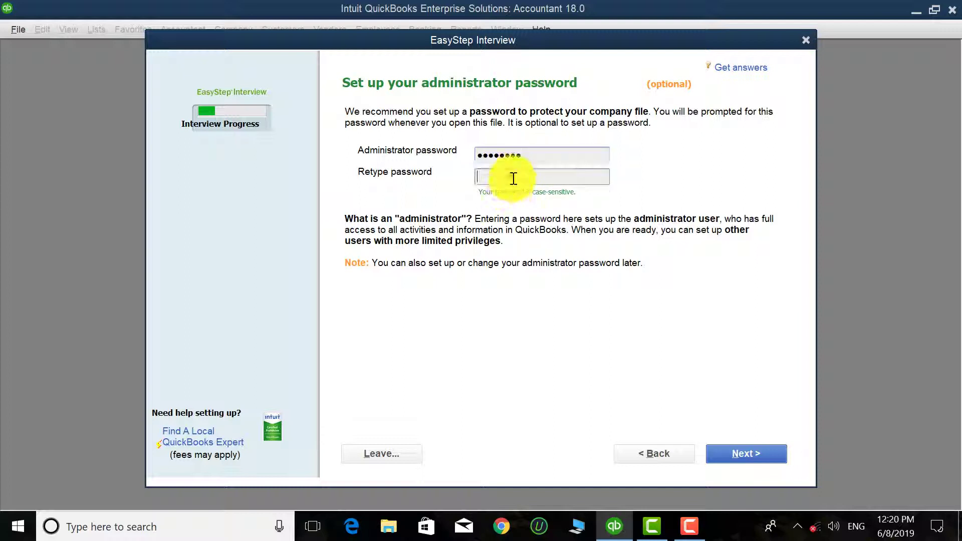
pyautogui.write('••••••••')
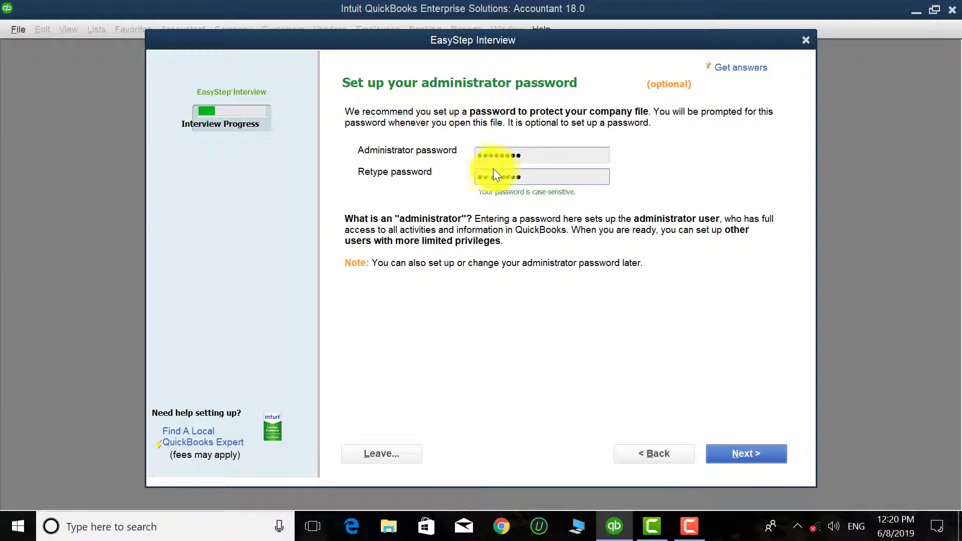
pyautogui.click(749, 454)
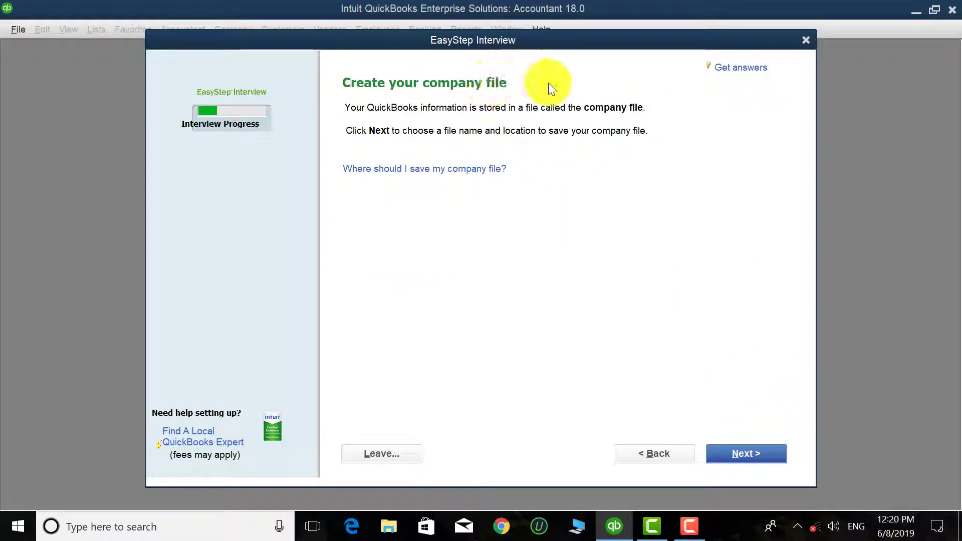
# Step: Save the company file in the Company Files folder without replacing the existing Ahmad LTD.QBW
pyautogui.click(741, 452)
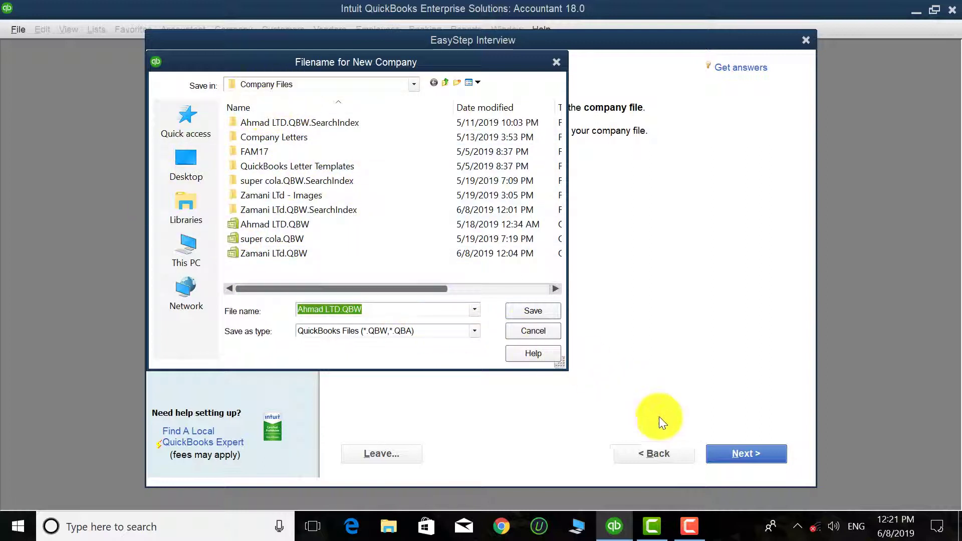
pyautogui.click(529, 309)
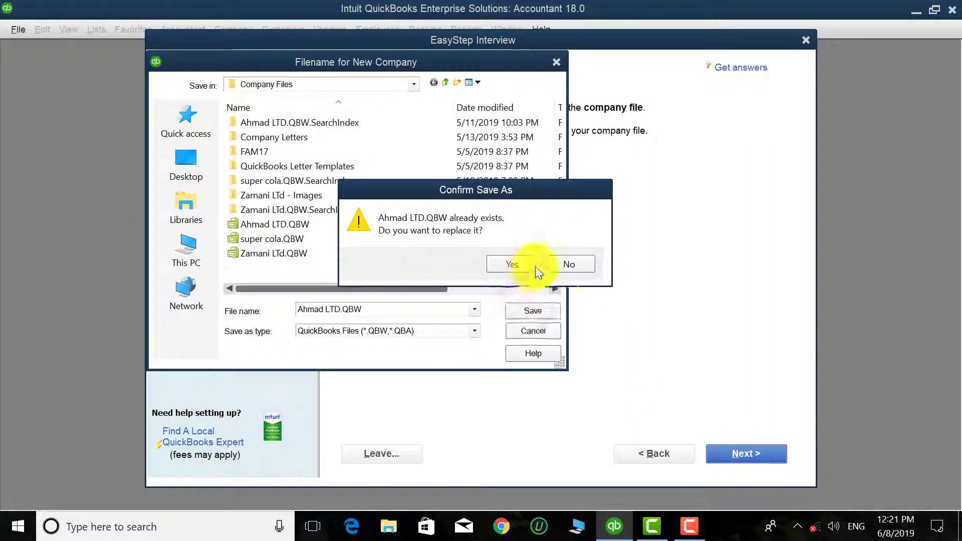
pyautogui.click(568, 265)
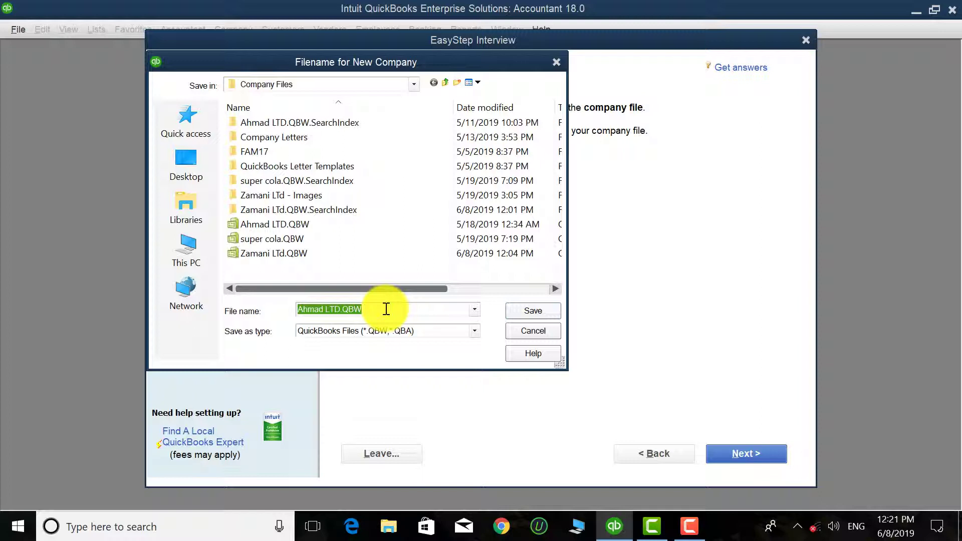
pyautogui.write('Comay')
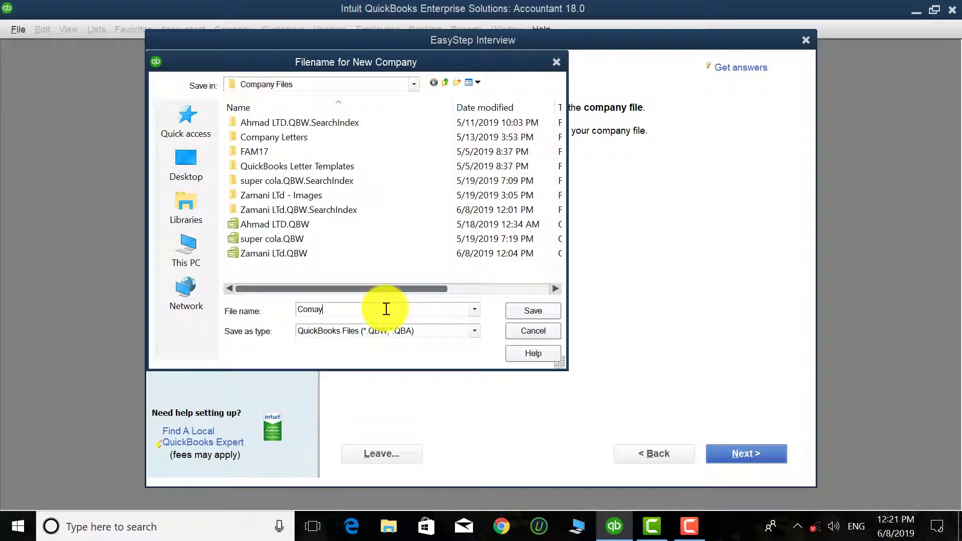
pyautogui.press('BackSpace')
pyautogui.press('BackSpace')
pyautogui.press('BackSpace')
pyautogui.press('BackSpace')
pyautogui.press('BackSpace')
pyautogui.write('Com')
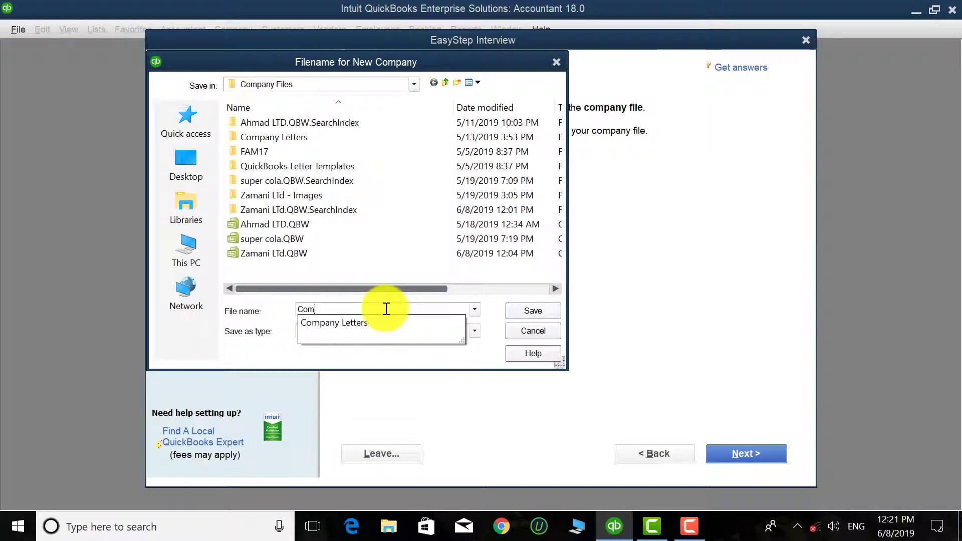
pyautogui.write('pany')
pyautogui.click(526, 306)
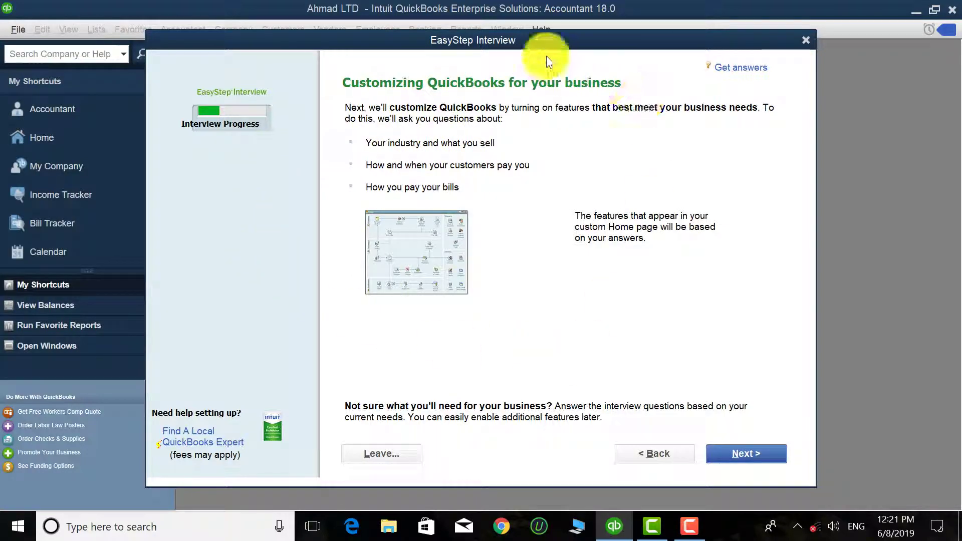
# Step: Shift the interview window and continue past the customization introduction
pyautogui.moveTo(506, 40); pyautogui.dragTo(527, 52)
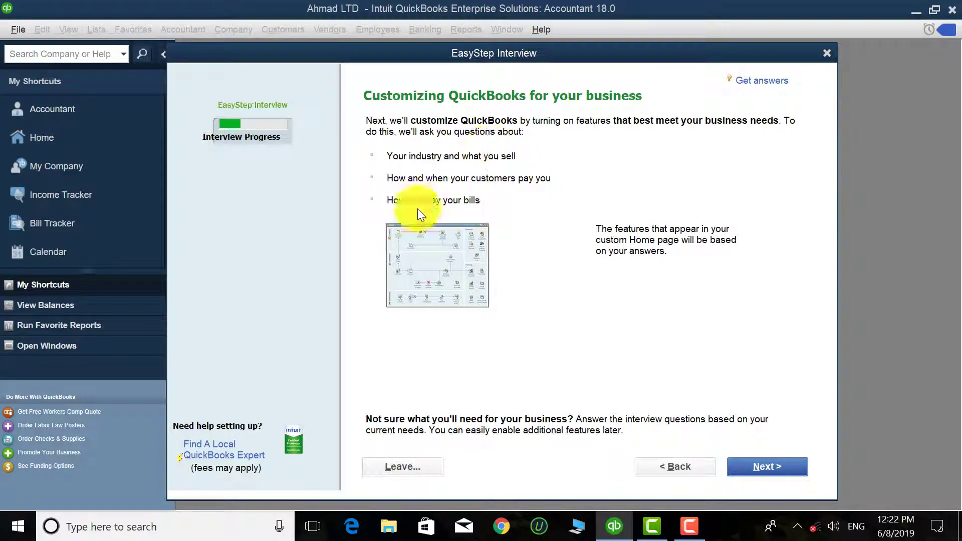
pyautogui.click(772, 465)
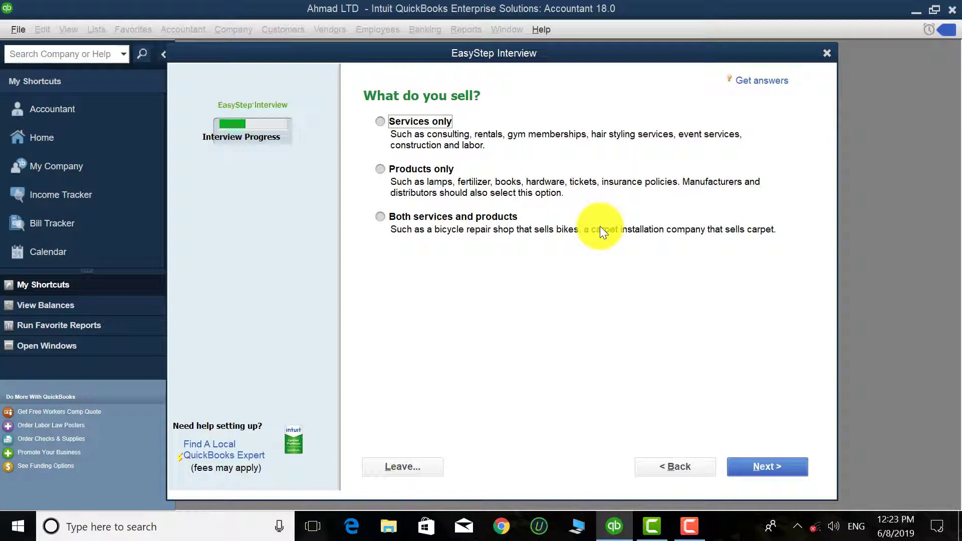
# Step: Answer that the business sells both services and products and charges no sales tax
pyautogui.click(394, 214)
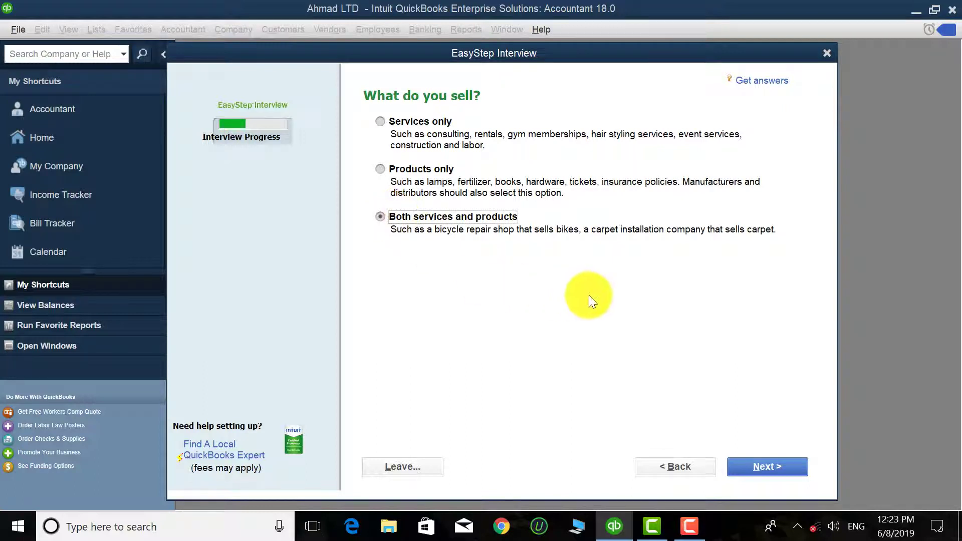
pyautogui.click(770, 465)
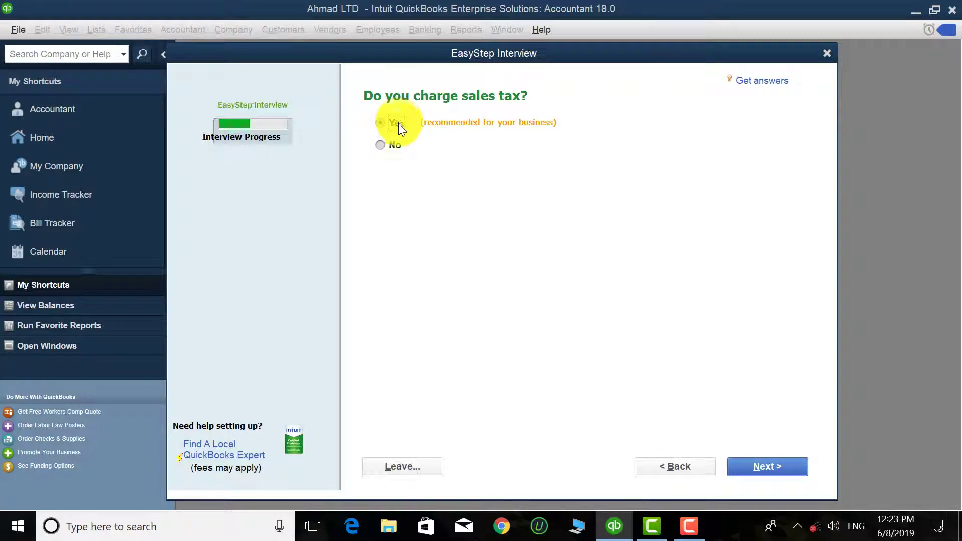
pyautogui.click(384, 144)
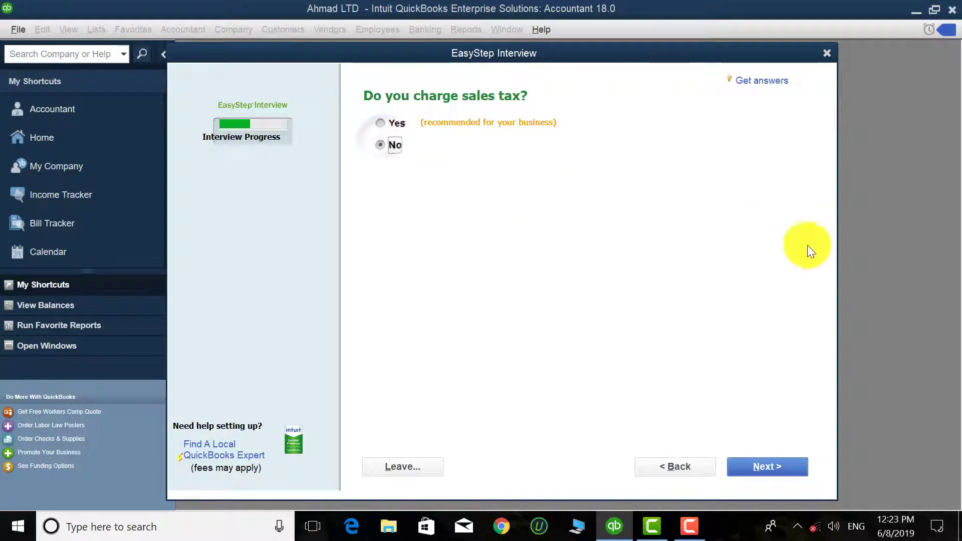
pyautogui.click(772, 465)
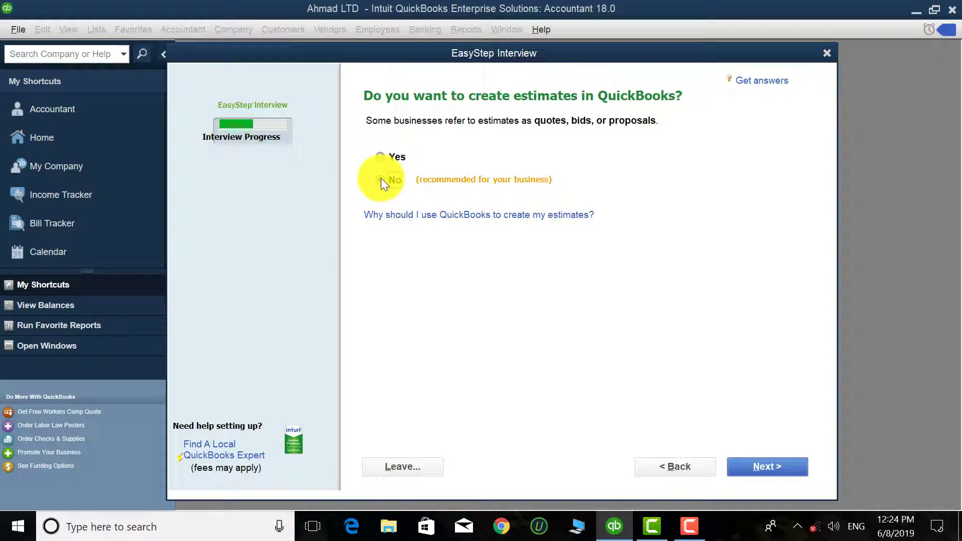
# Step: Answer No to estimates, sales orders and billing statements, moving on to invoices
pyautogui.click(771, 461)
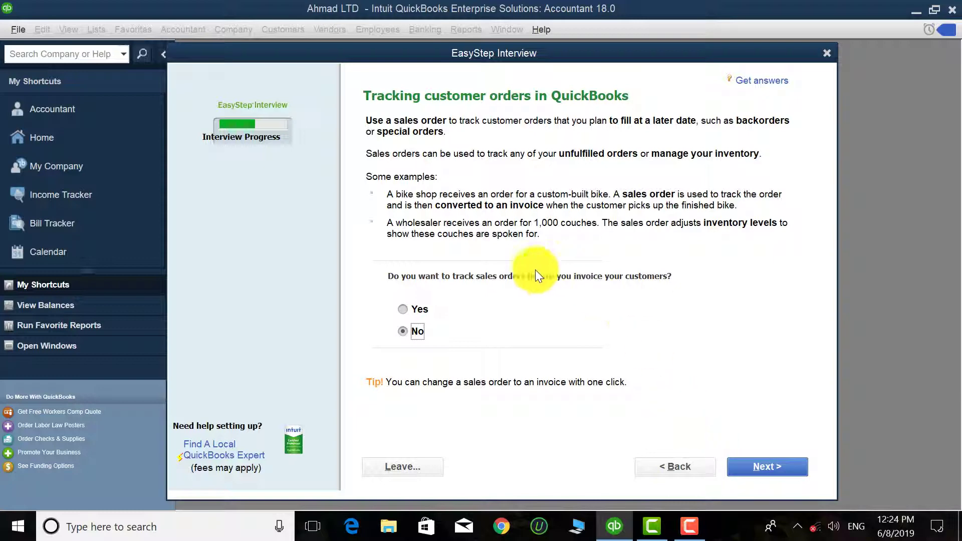
pyautogui.click(801, 465)
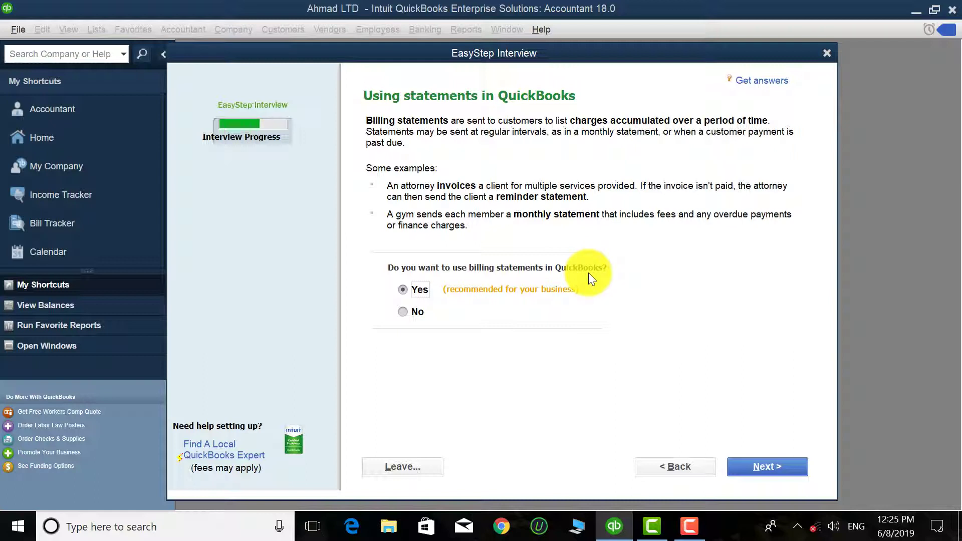
pyautogui.click(413, 306)
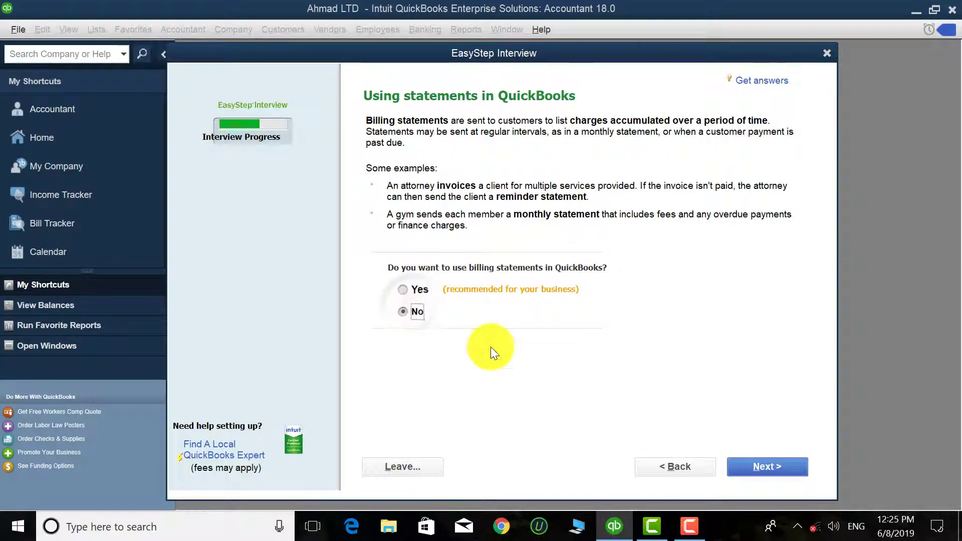
pyautogui.click(777, 471)
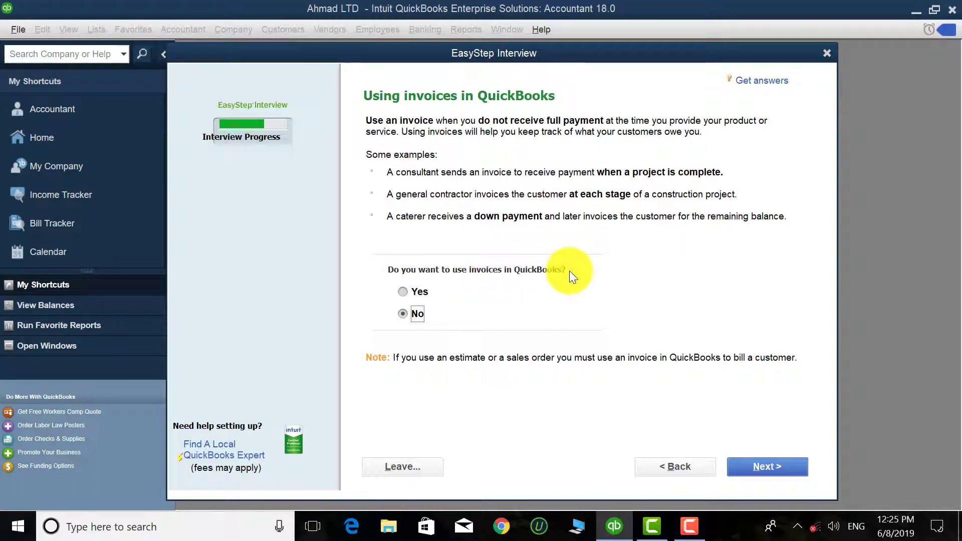
# Step: Answer Yes to using invoices and continue
pyautogui.click(404, 292)
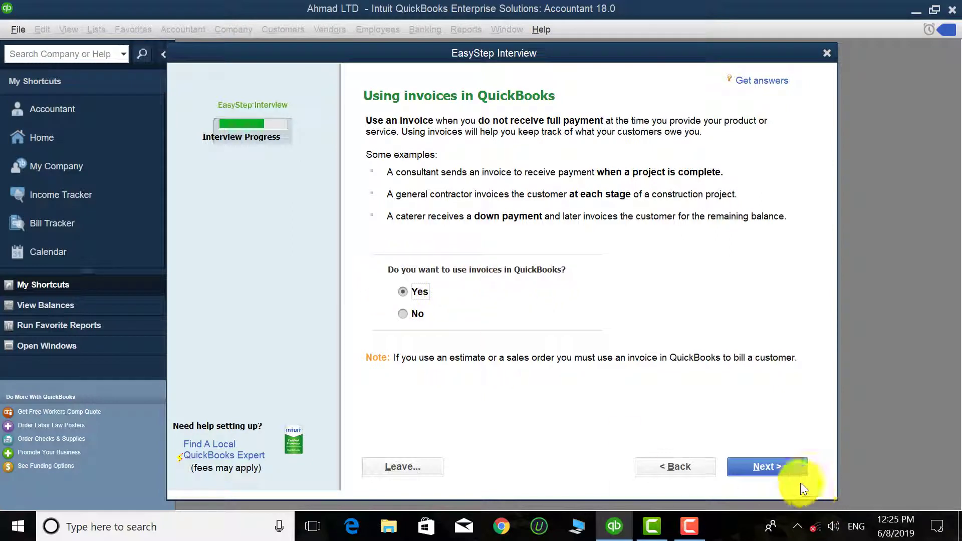
pyautogui.click(770, 464)
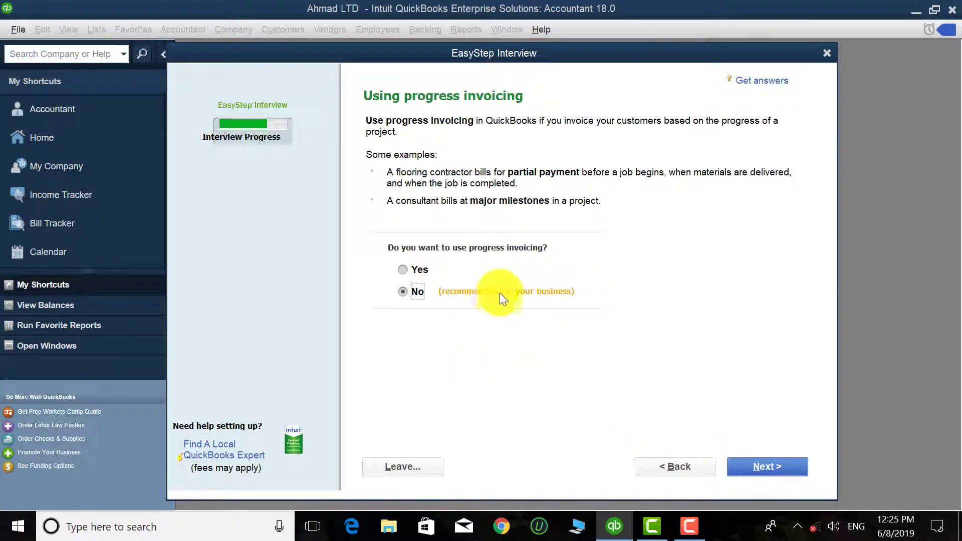
# Step: Answer Yes to progress invoicing, which also turns estimates on
pyautogui.click(411, 264)
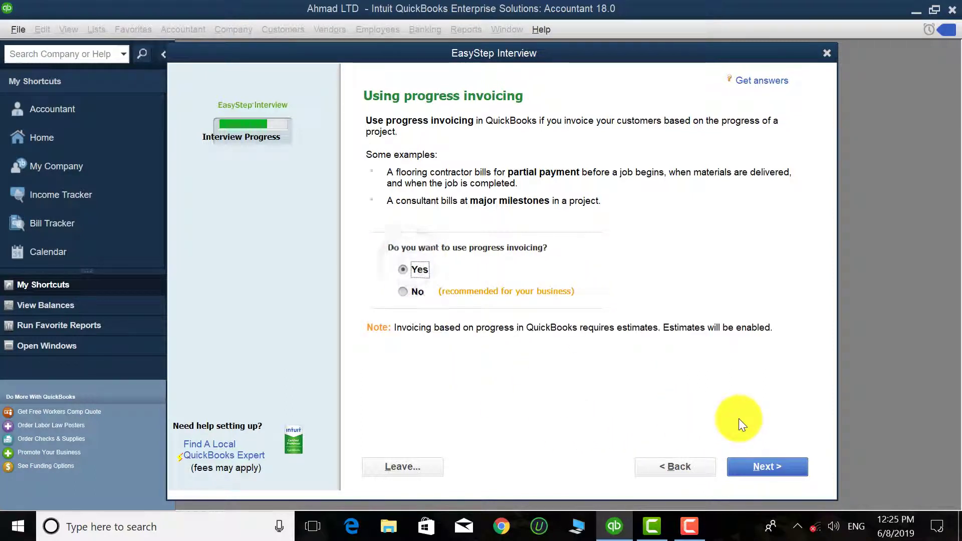
pyautogui.click(761, 464)
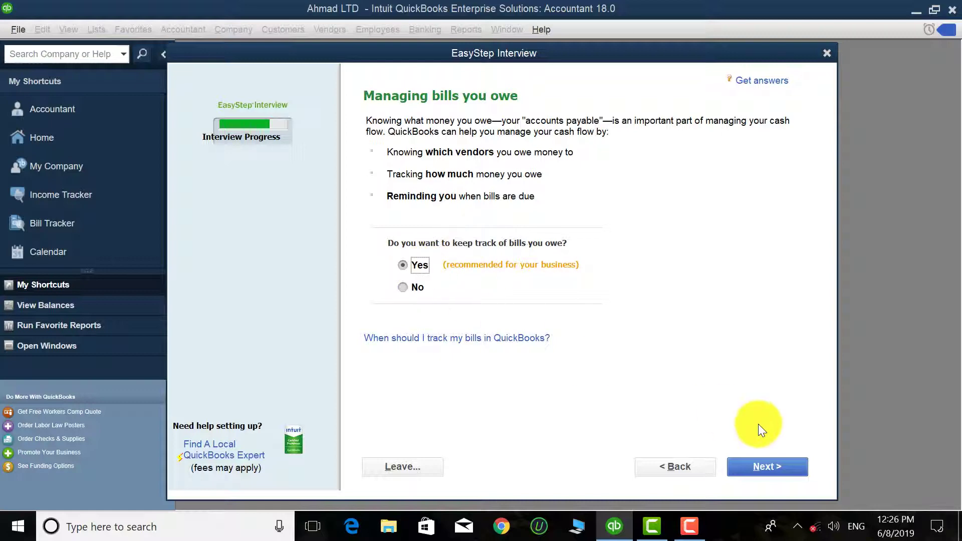
# Step: Keep Yes for tracking bills you owe and continue
pyautogui.click(765, 463)
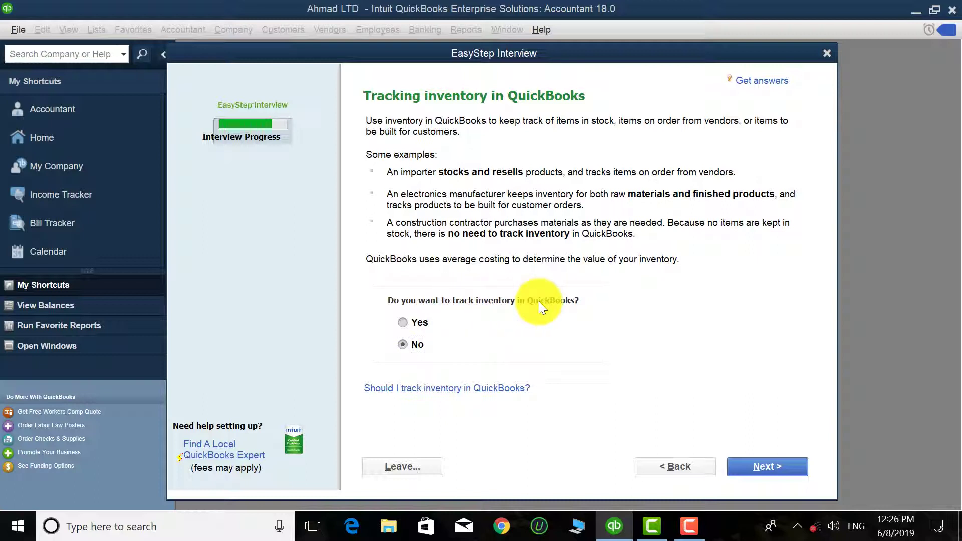
# Step: Answer Yes to tracking inventory in QuickBooks
pyautogui.click(407, 323)
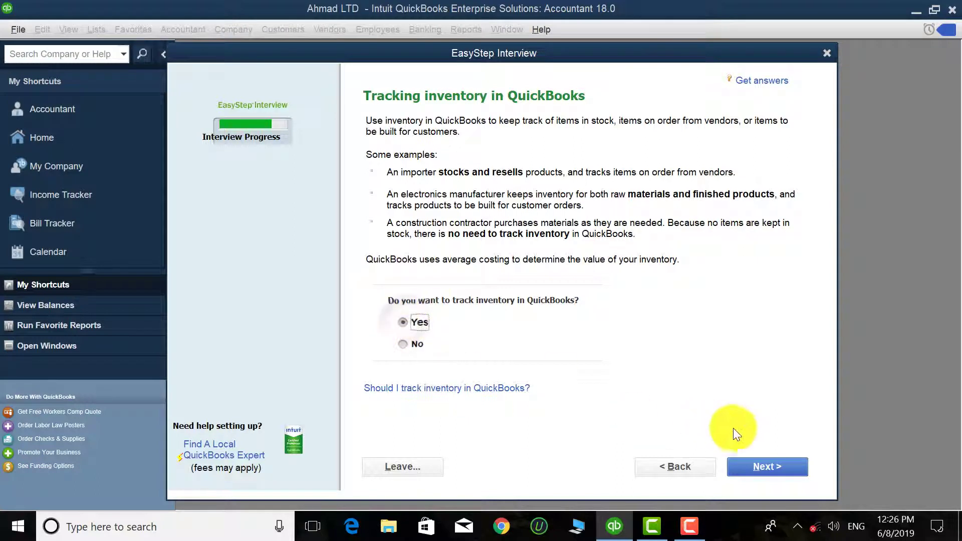
pyautogui.click(769, 465)
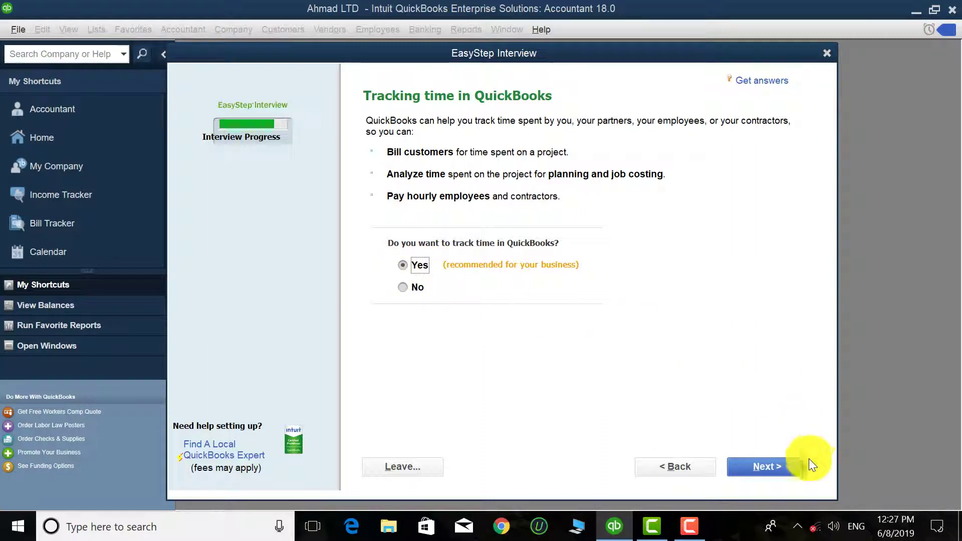
# Step: Keep time tracking on and record No for having employees
pyautogui.click(777, 459)
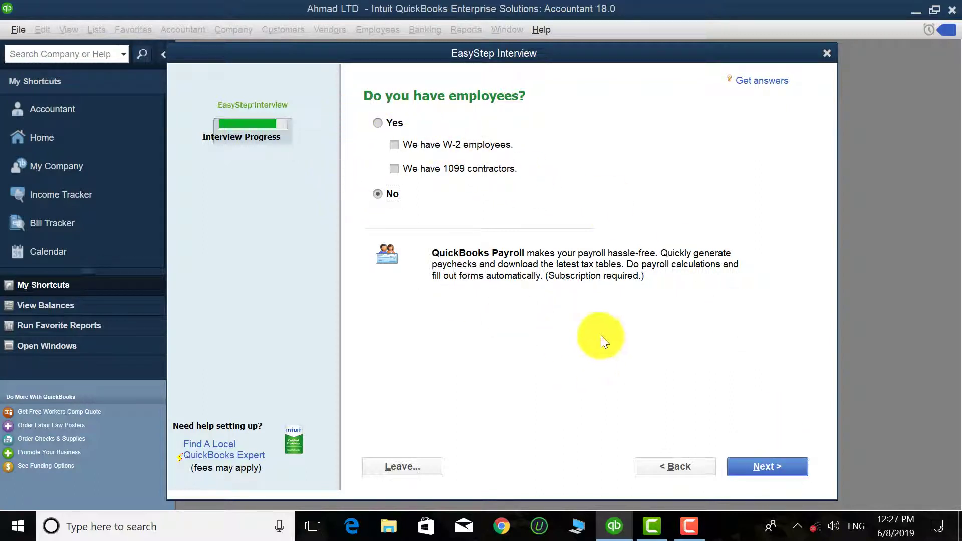
pyautogui.click(389, 123)
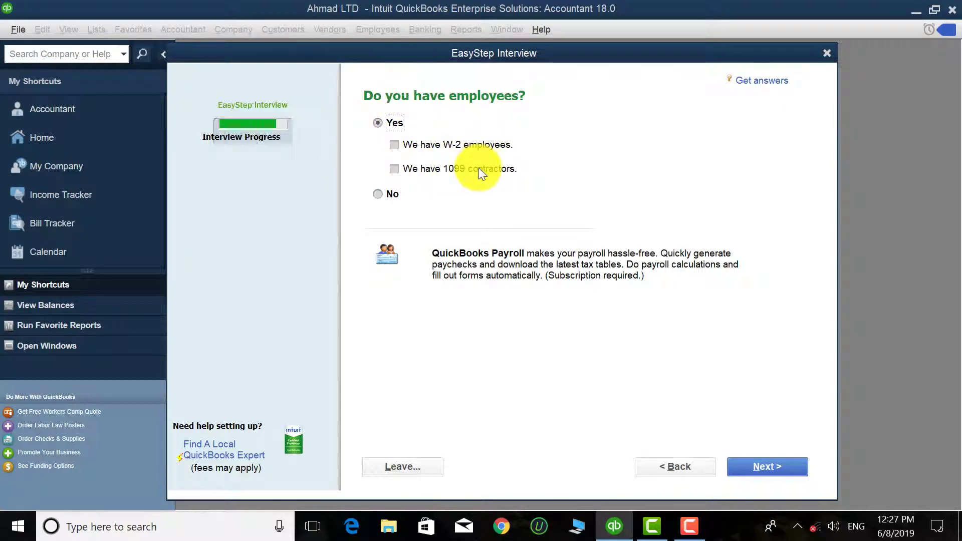
pyautogui.click(403, 170)
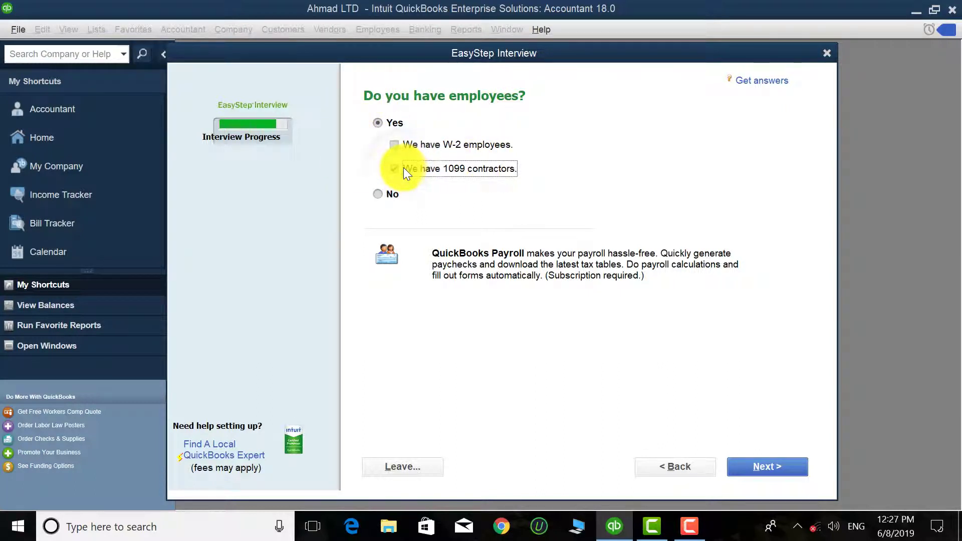
pyautogui.click(385, 193)
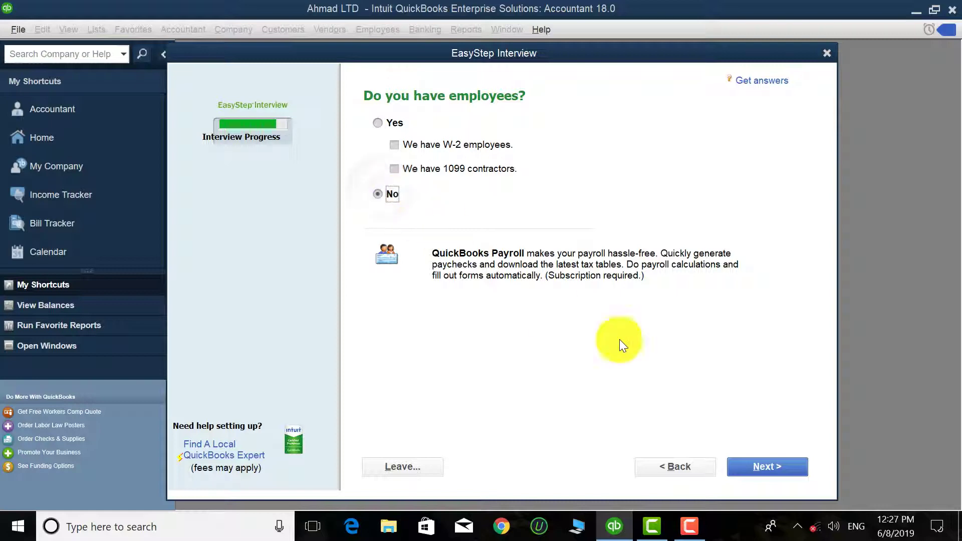
pyautogui.click(771, 461)
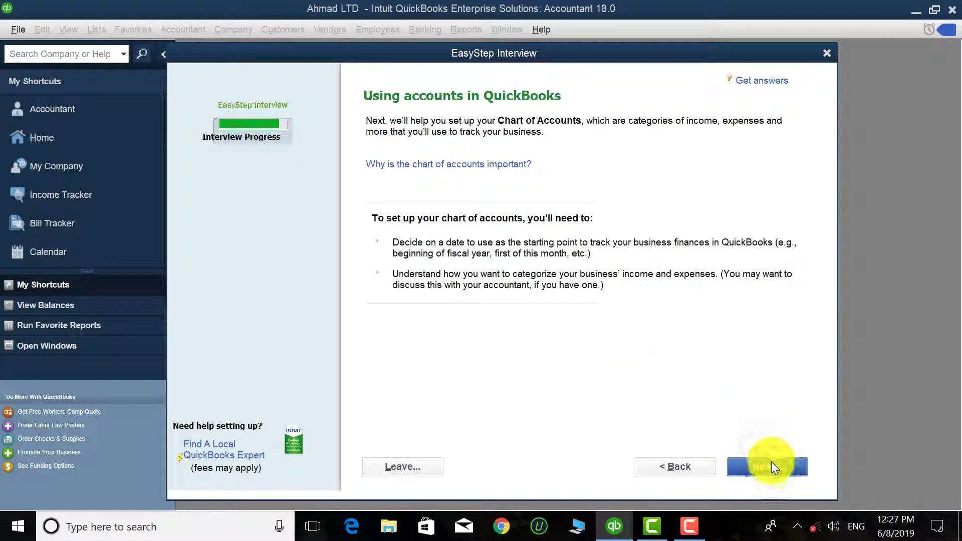
# Step: Set the tracking start date to the fiscal year beginning, 04/01/2019
pyautogui.click(771, 462)
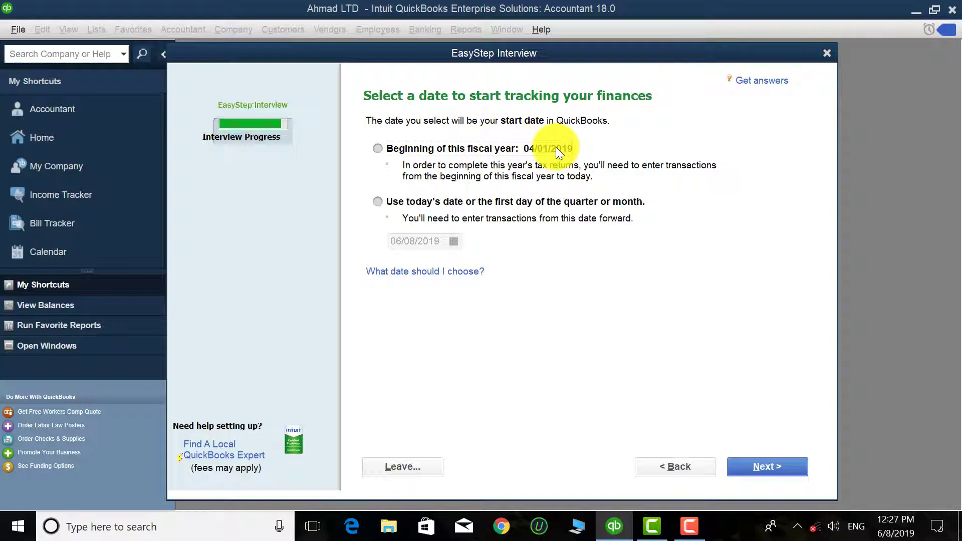
pyautogui.click(415, 202)
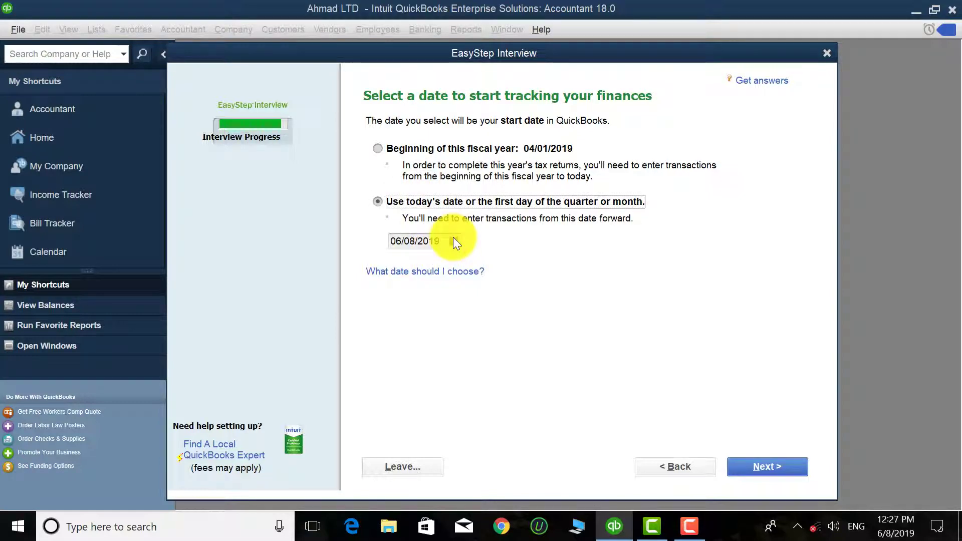
pyautogui.click(405, 146)
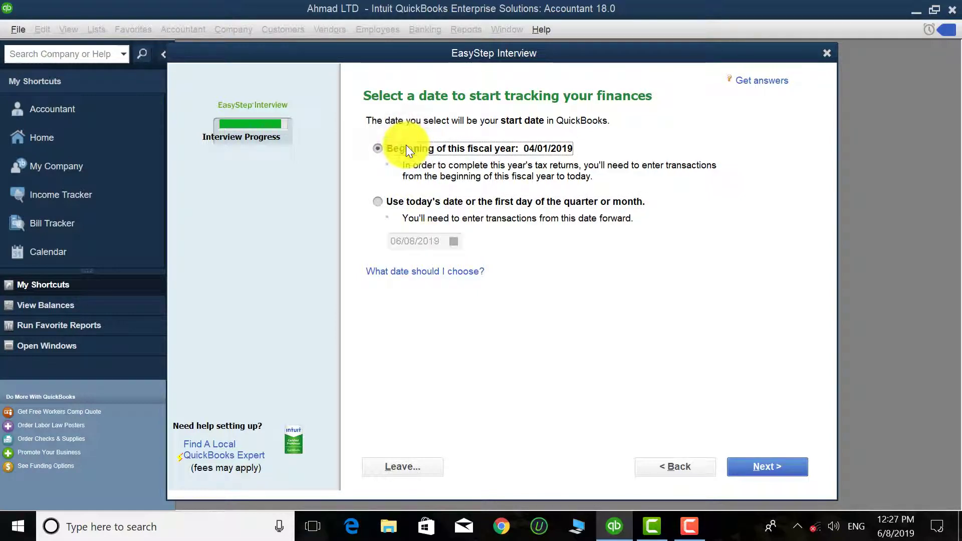
pyautogui.click(401, 202)
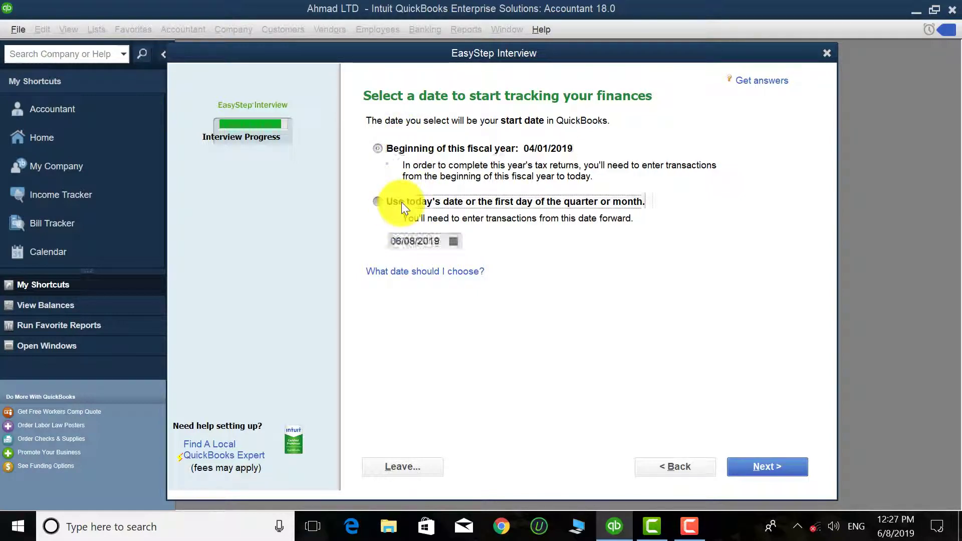
pyautogui.moveTo(439, 241); pyautogui.dragTo(311, 240)
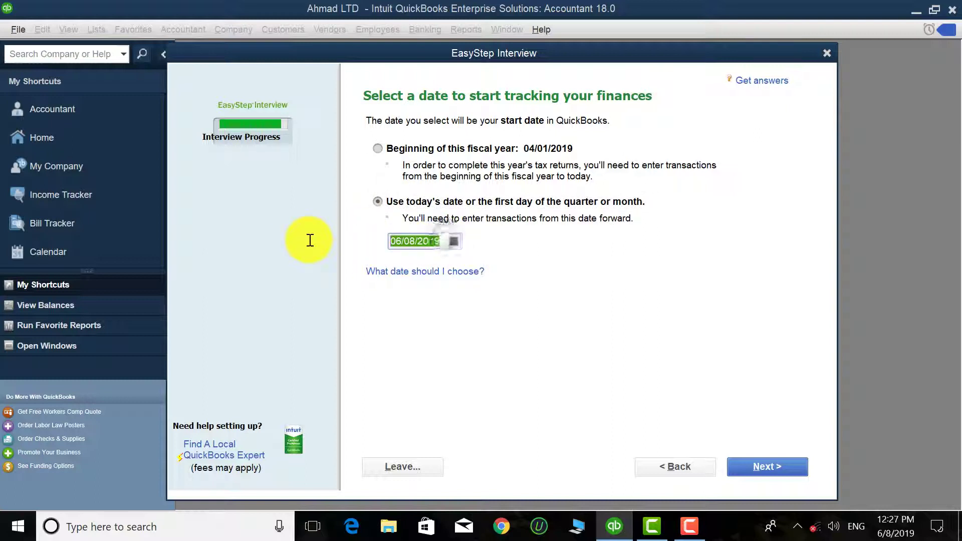
pyautogui.click(406, 148)
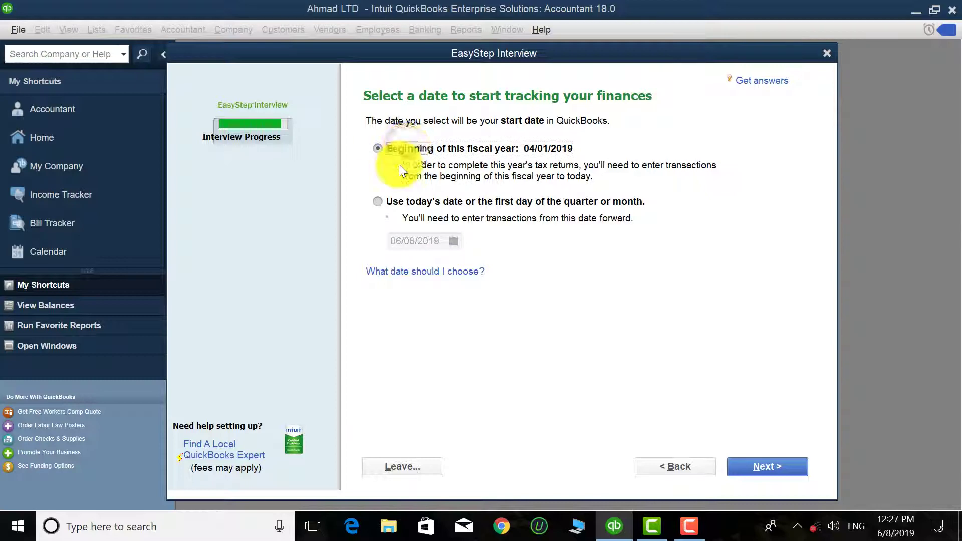
pyautogui.click(774, 466)
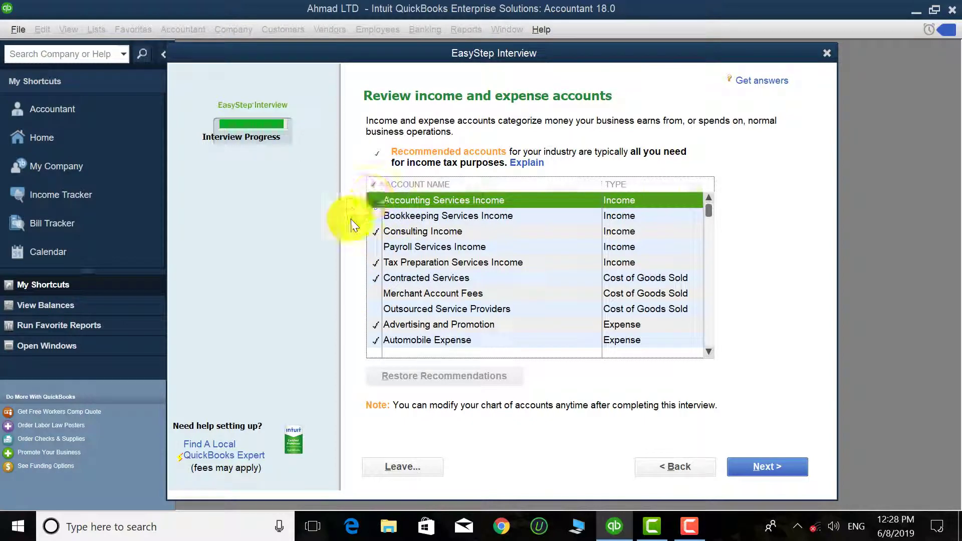
# Step: Untick the lower accounts, from Finance Charge Income up through Insurance Expense
pyautogui.scroll(-10, 377, 277)
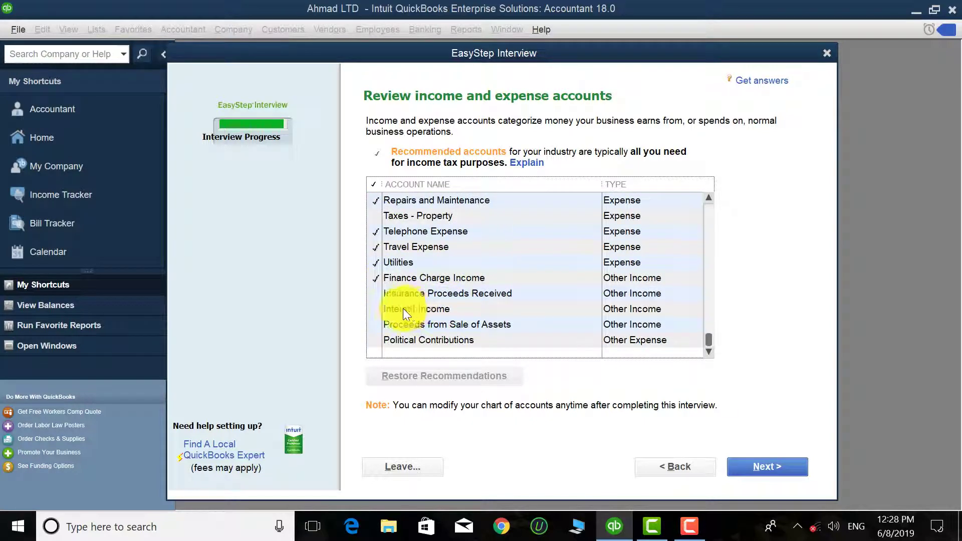
pyautogui.click(374, 277)
pyautogui.click(375, 261)
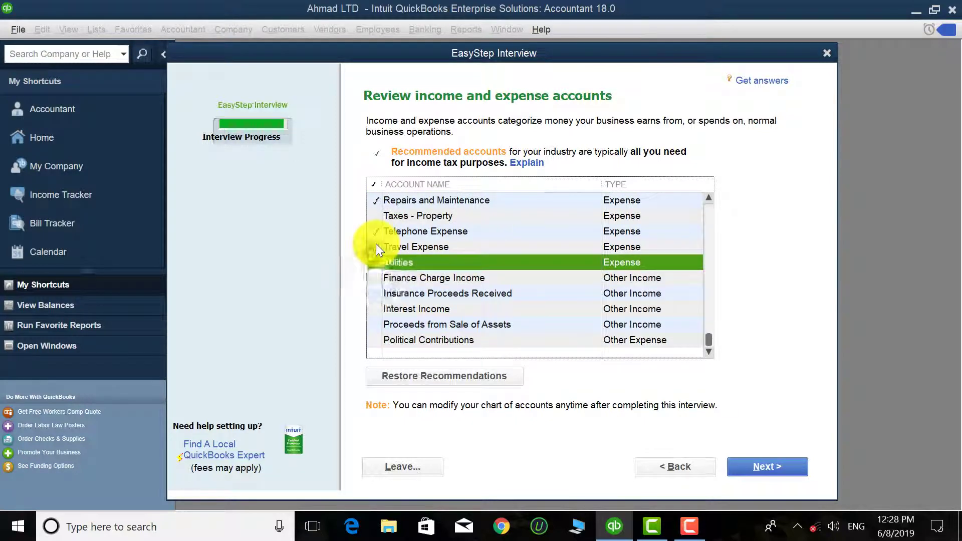
pyautogui.click(376, 245)
pyautogui.click(373, 230)
pyautogui.scroll(2, 407, 311)
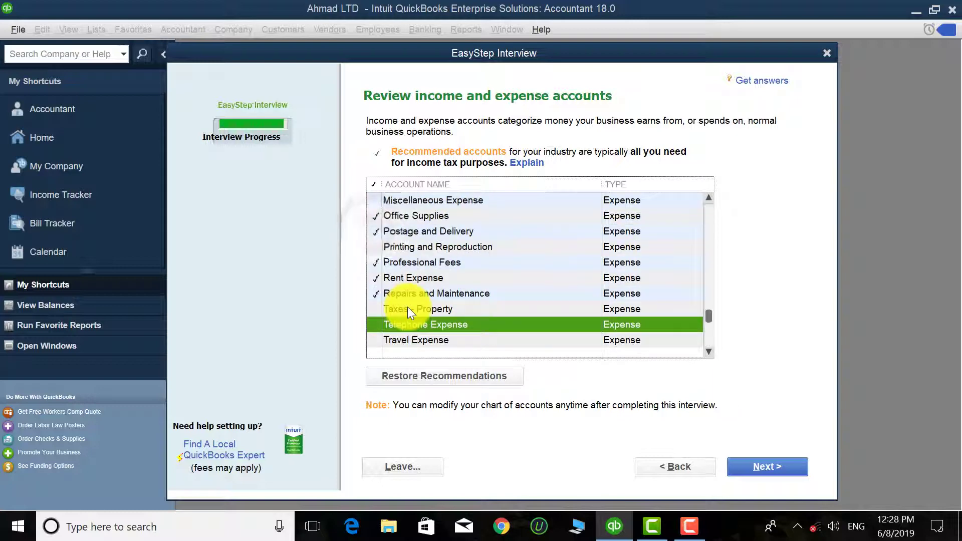
pyautogui.click(375, 293)
pyautogui.click(374, 277)
pyautogui.click(376, 262)
pyautogui.scroll(1, 391, 306)
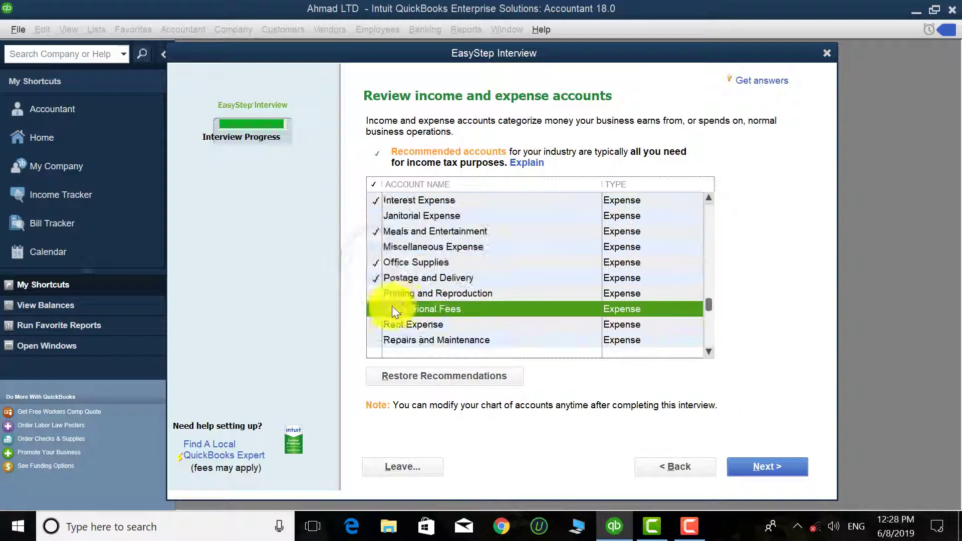
pyautogui.click(378, 278)
pyautogui.click(377, 263)
pyautogui.scroll(3, 400, 300)
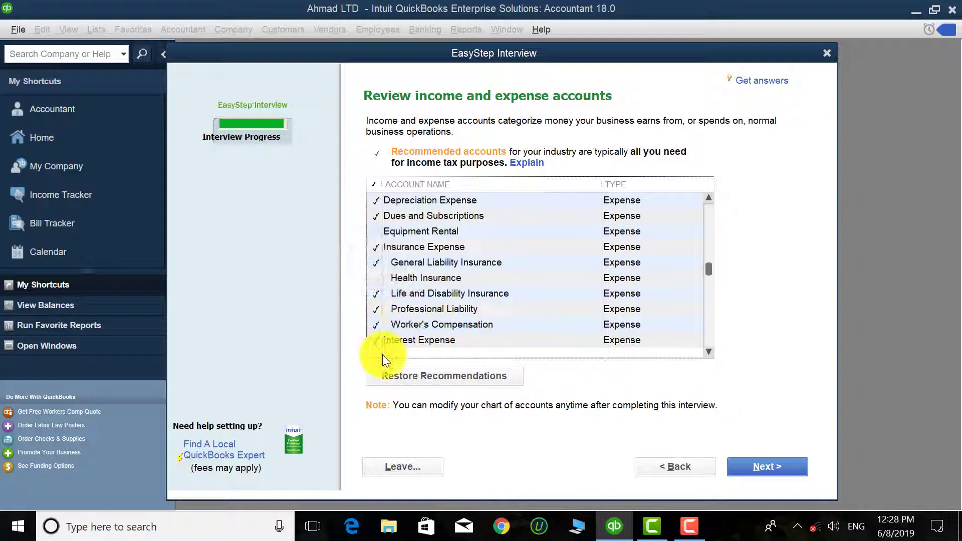
pyautogui.click(380, 337)
pyautogui.click(374, 323)
pyautogui.click(376, 295)
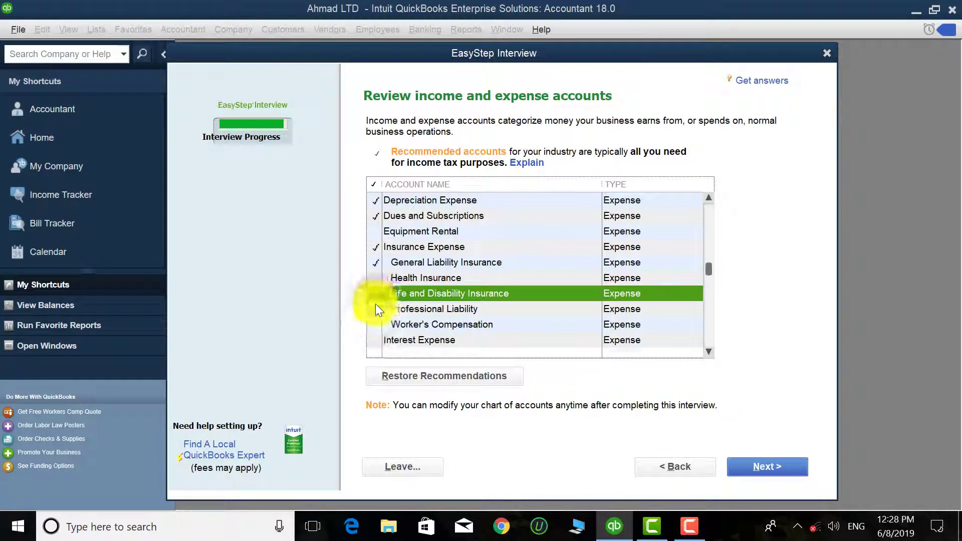
pyautogui.click(374, 305)
pyautogui.click(375, 263)
pyautogui.click(376, 248)
# Step: Untick the remaining accounts, Dues and Subscriptions up to Accounting Services Income, then finish
pyautogui.scroll(1, 381, 275)
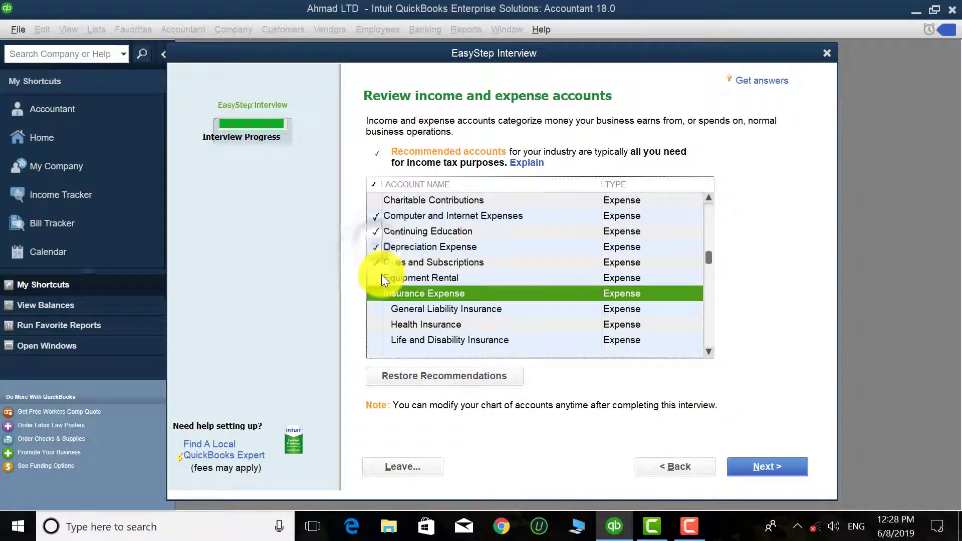
pyautogui.click(374, 258)
pyautogui.click(374, 242)
pyautogui.click(374, 230)
pyautogui.click(375, 215)
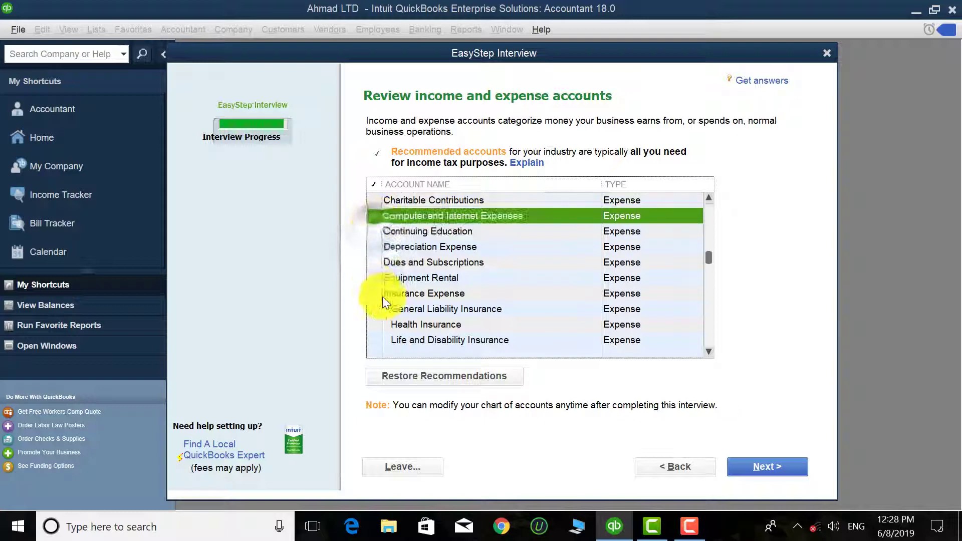
pyautogui.scroll(2, 381, 291)
pyautogui.click(379, 278)
pyautogui.click(375, 262)
pyautogui.click(374, 245)
pyautogui.click(375, 231)
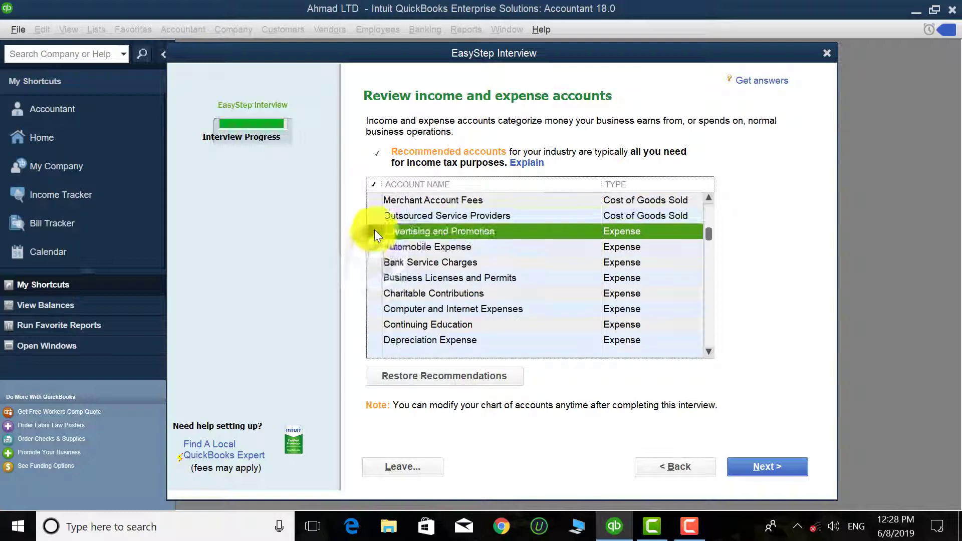
pyautogui.scroll(2, 387, 284)
pyautogui.click(376, 277)
pyautogui.click(374, 262)
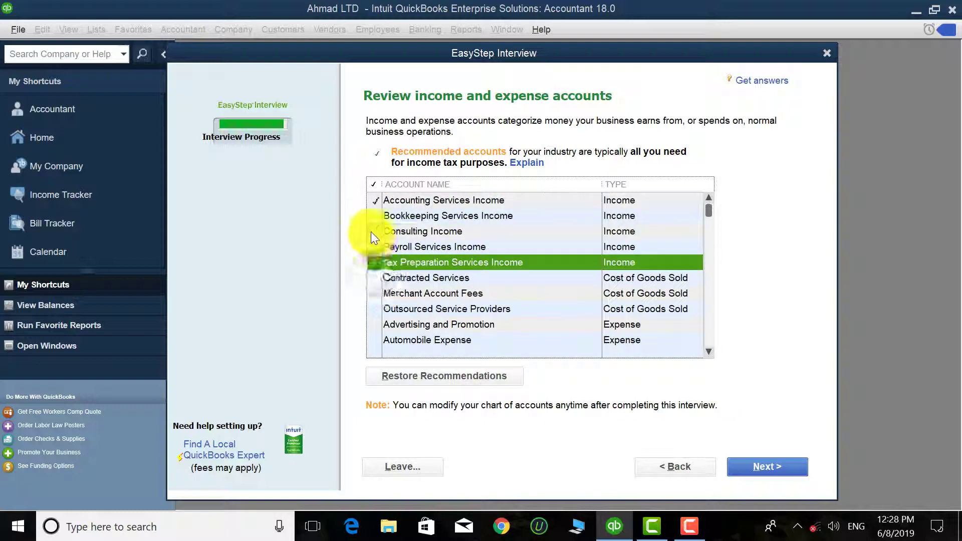
pyautogui.click(373, 231)
pyautogui.click(371, 200)
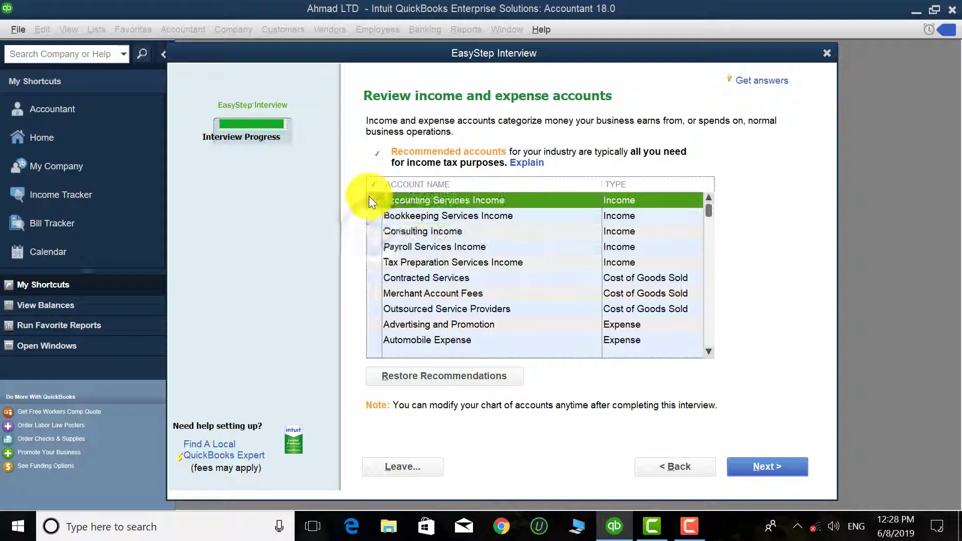
pyautogui.click(755, 458)
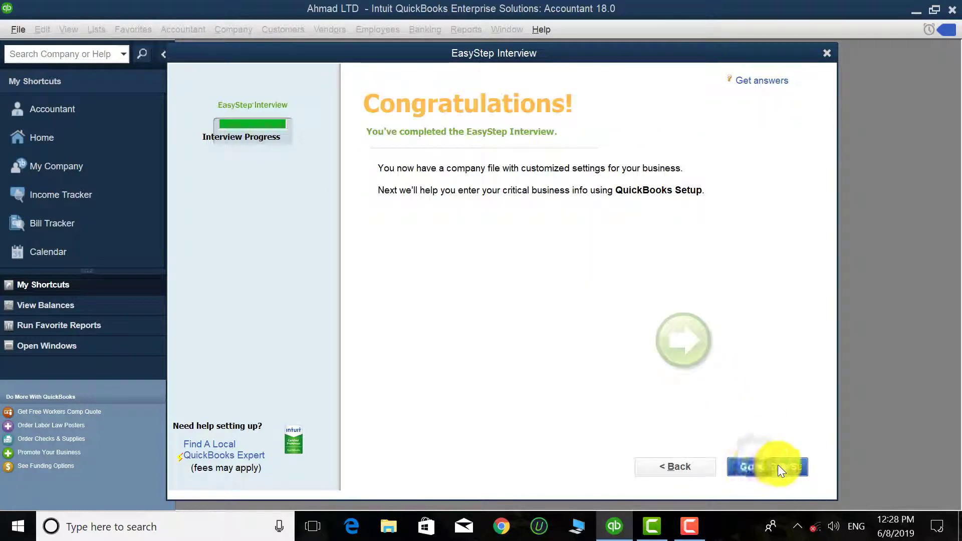
# Step: Go to Setup, then close the QuickBooks Desktop Setup and New Feature Tour windows
pyautogui.click(763, 464)
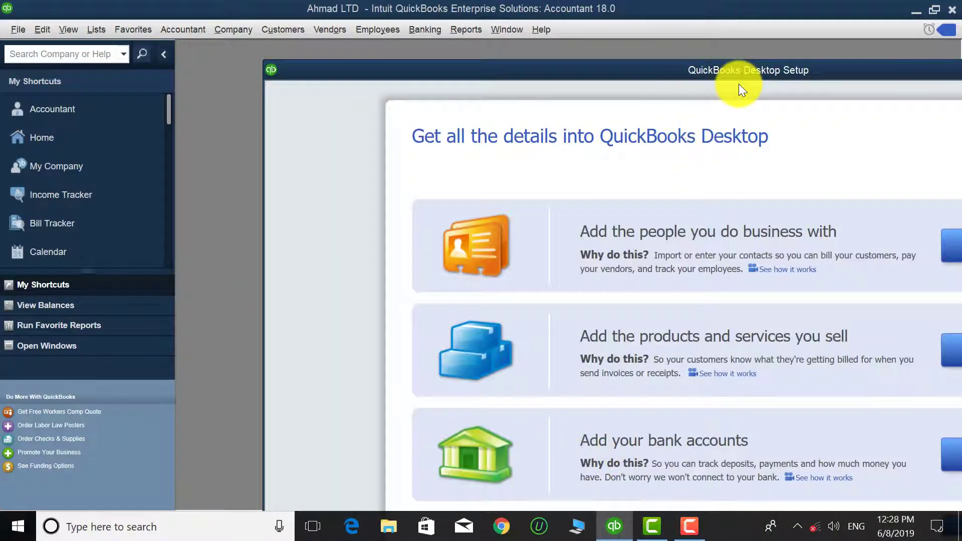
pyautogui.click(736, 81)
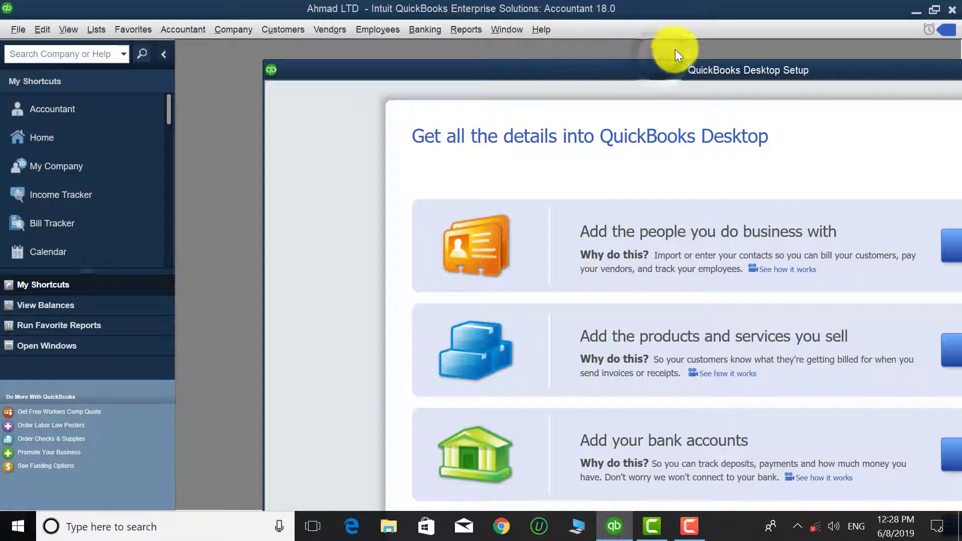
pyautogui.moveTo(708, 68); pyautogui.dragTo(464, 58)
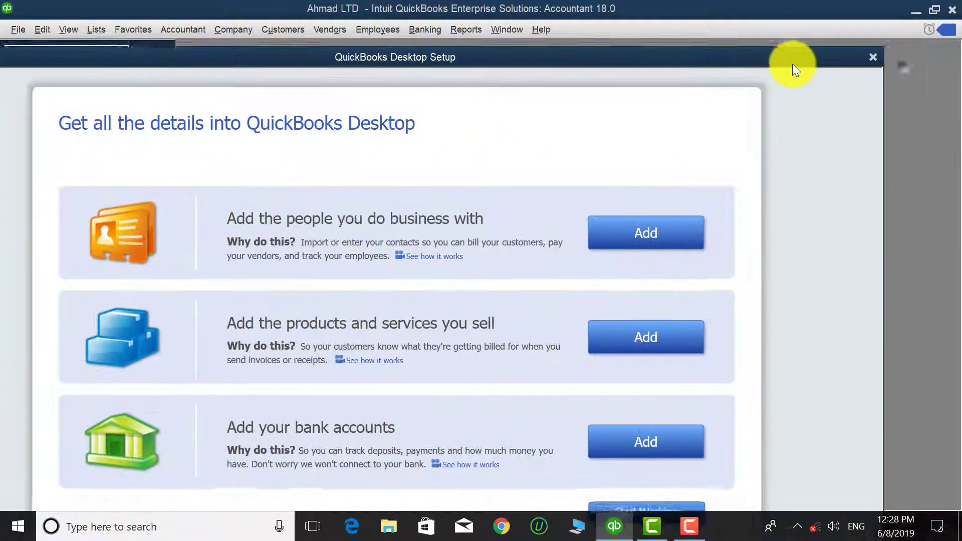
pyautogui.click(863, 59)
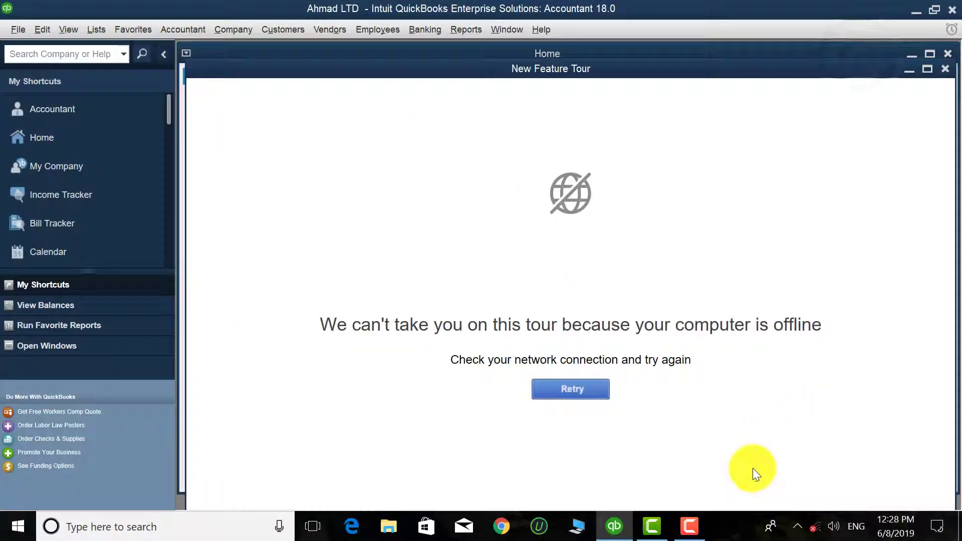
pyautogui.click(946, 70)
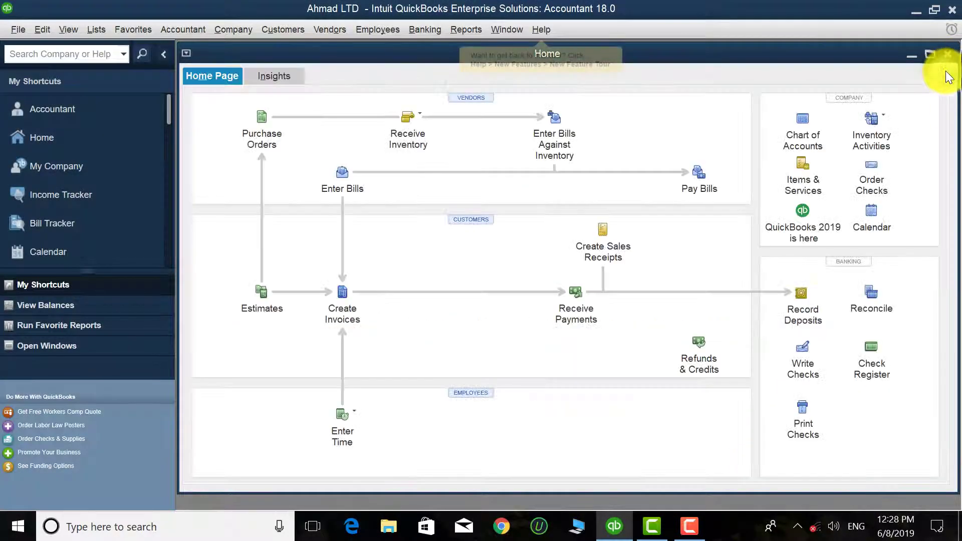